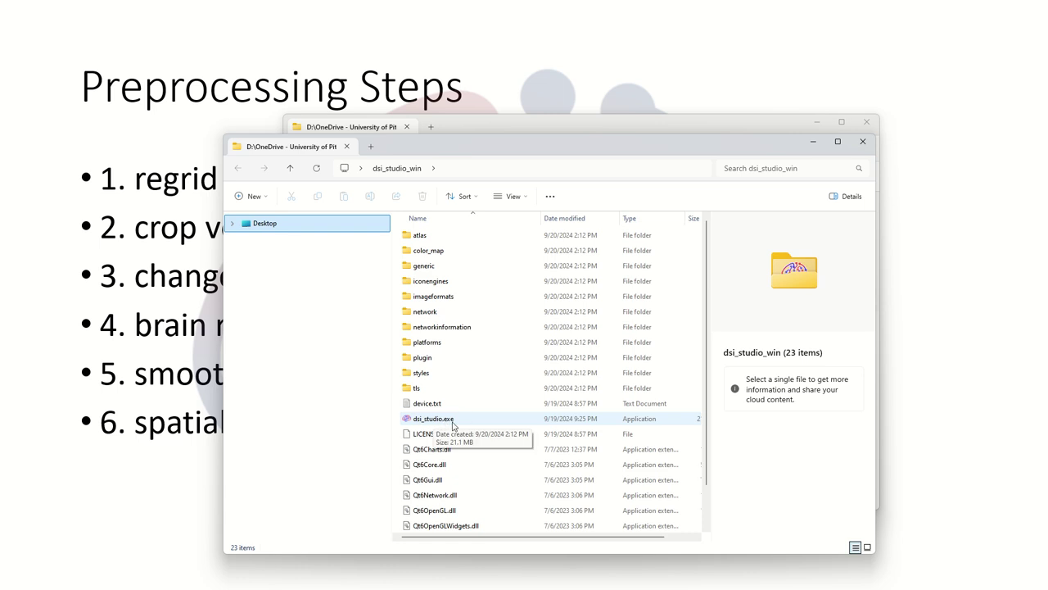
Step: Arrange the dsi_studio_win and CT Images folder windows side by side and select ICBM152_adult.mask.nii.gz in CT Images
{"action": "left_click_drag", "start_coordinate": [606, 148], "coordinate": [564, 159]}
{"action": "left_click_drag", "start_coordinate": [598, 128], "coordinate": [696, 81]}
{"action": "left_click", "coordinate": [629, 185]}
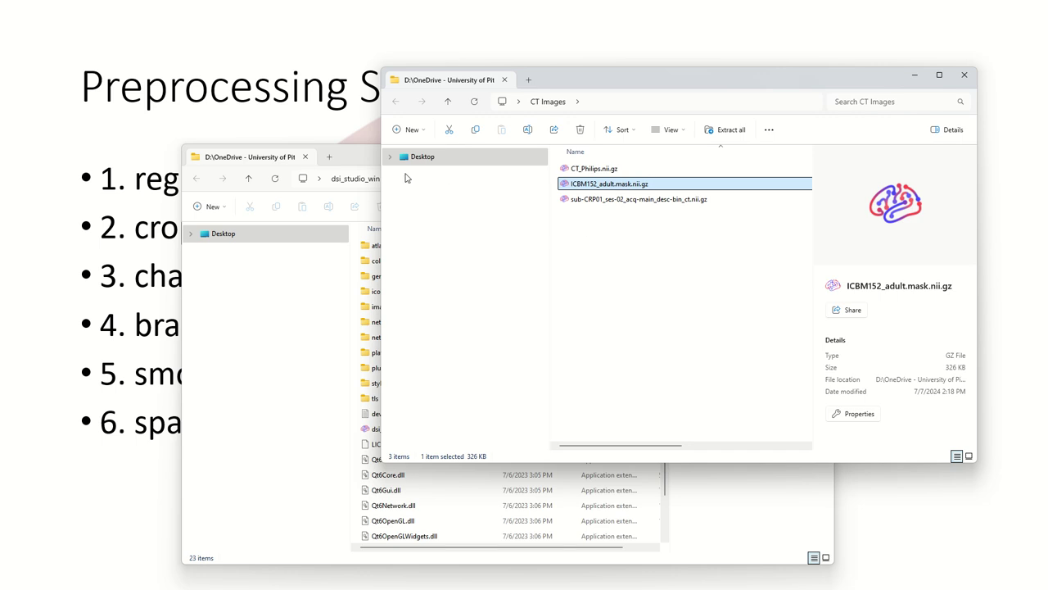
{"action": "left_click_drag", "start_coordinate": [357, 156], "coordinate": [239, 159]}
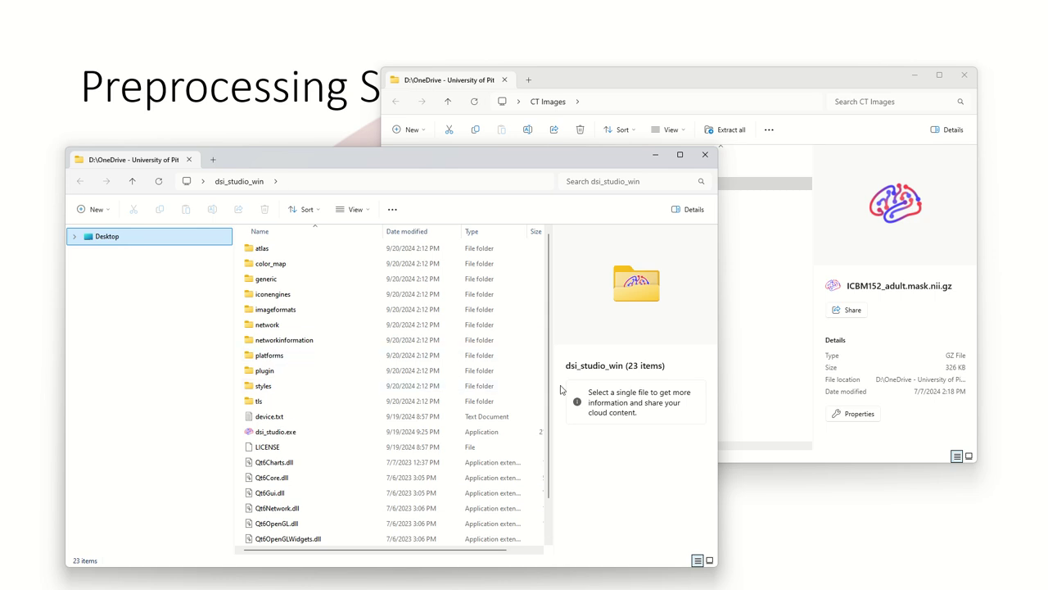
Step: Locate ICBM152_adult.mask.nii.gz in the ICBM152_adult subfolder of the dsi_studio_win atlas folder
{"action": "scroll", "coordinate": [532, 389], "scroll_direction": "down", "scroll_amount": 1}
{"action": "scroll", "coordinate": [507, 353], "scroll_direction": "up", "scroll_amount": 1}
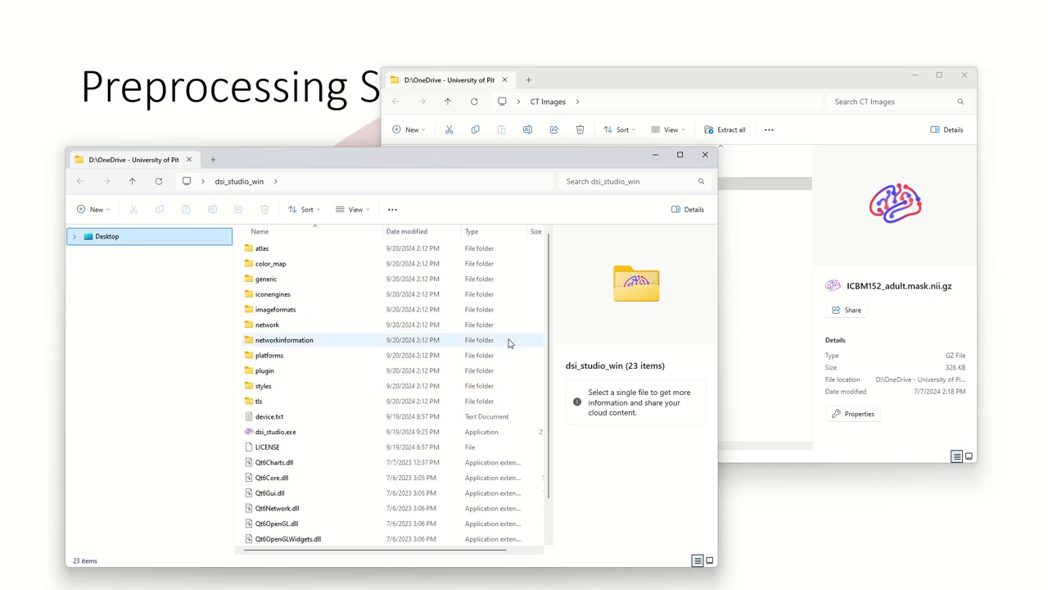
{"action": "double_click", "coordinate": [268, 251]}
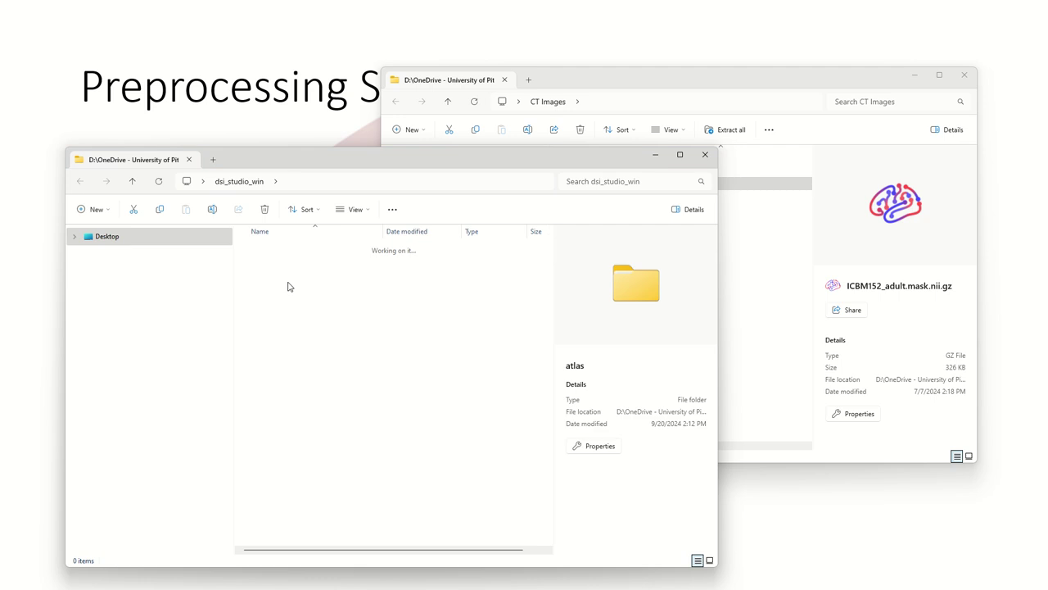
{"action": "left_click", "coordinate": [258, 282]}
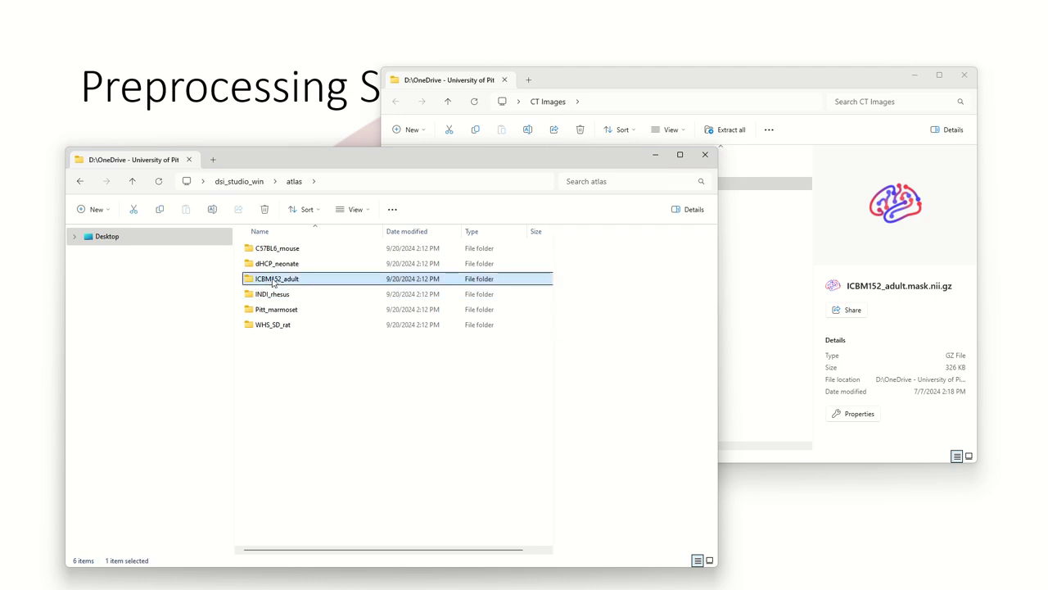
{"action": "double_click", "coordinate": [275, 283]}
{"action": "scroll", "coordinate": [335, 393], "scroll_direction": "down", "scroll_amount": 3}
{"action": "scroll", "coordinate": [348, 438], "scroll_direction": "down", "scroll_amount": 7}
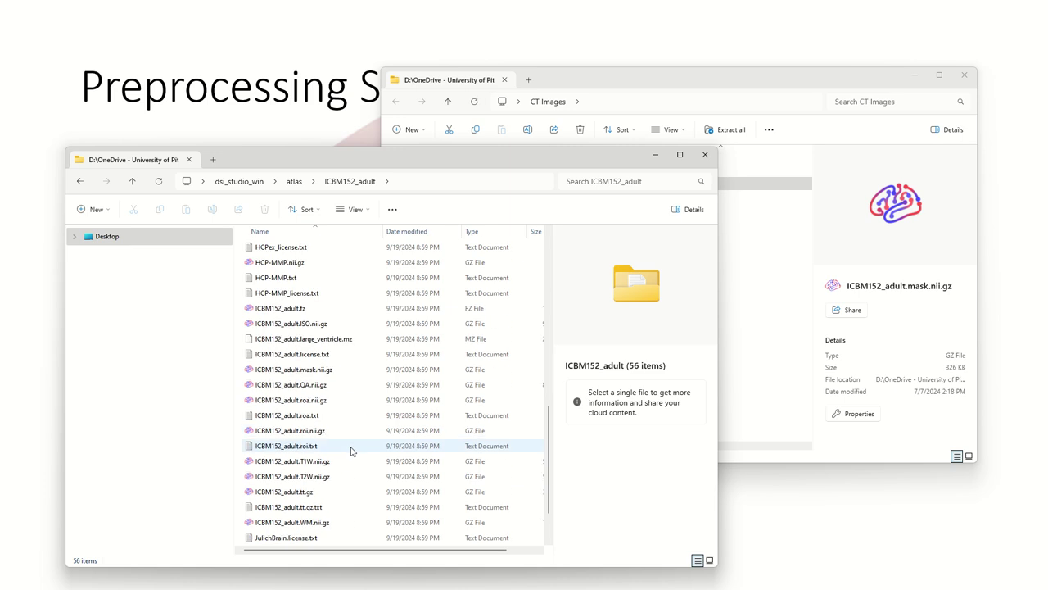
{"action": "left_click", "coordinate": [309, 371]}
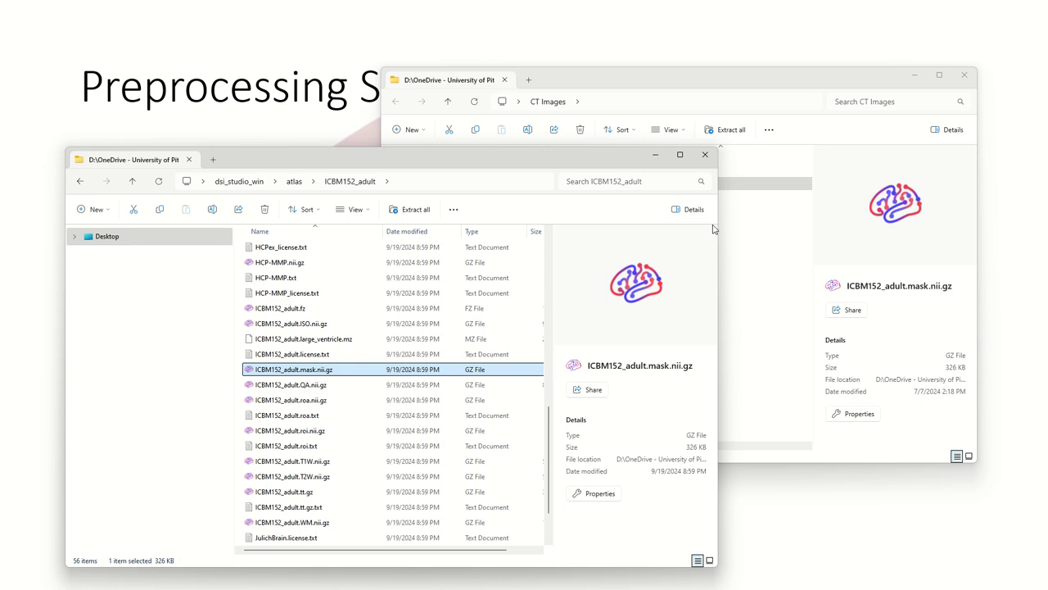
Step: Minimize the ICBM152_adult folder window, switch to DSI Studio, and arrange its window beside the CT Images folder
{"action": "left_click_drag", "start_coordinate": [642, 154], "coordinate": [543, 180]}
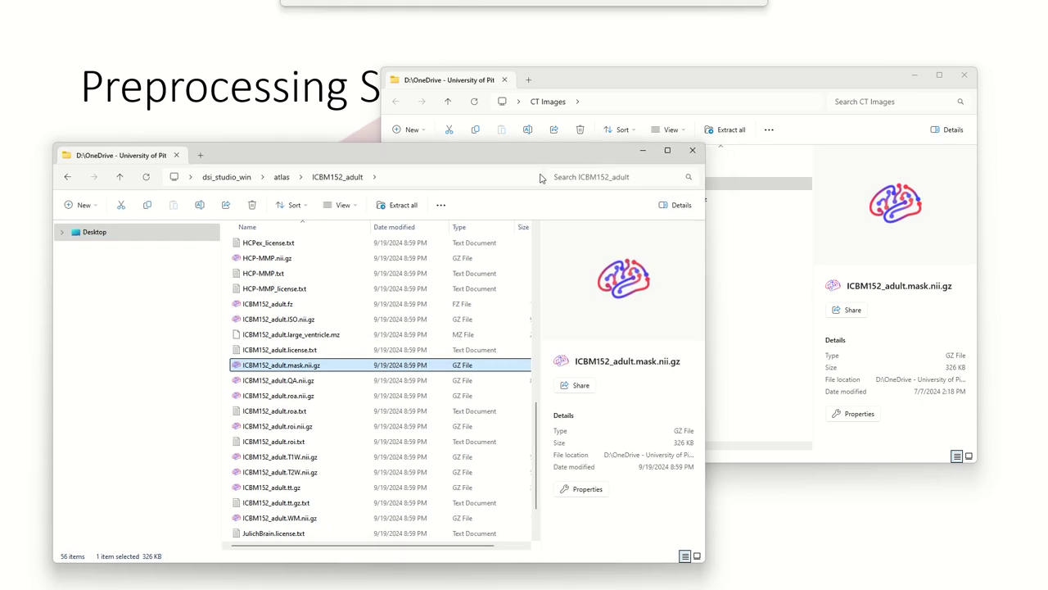
{"action": "key", "text": "super+Down"}
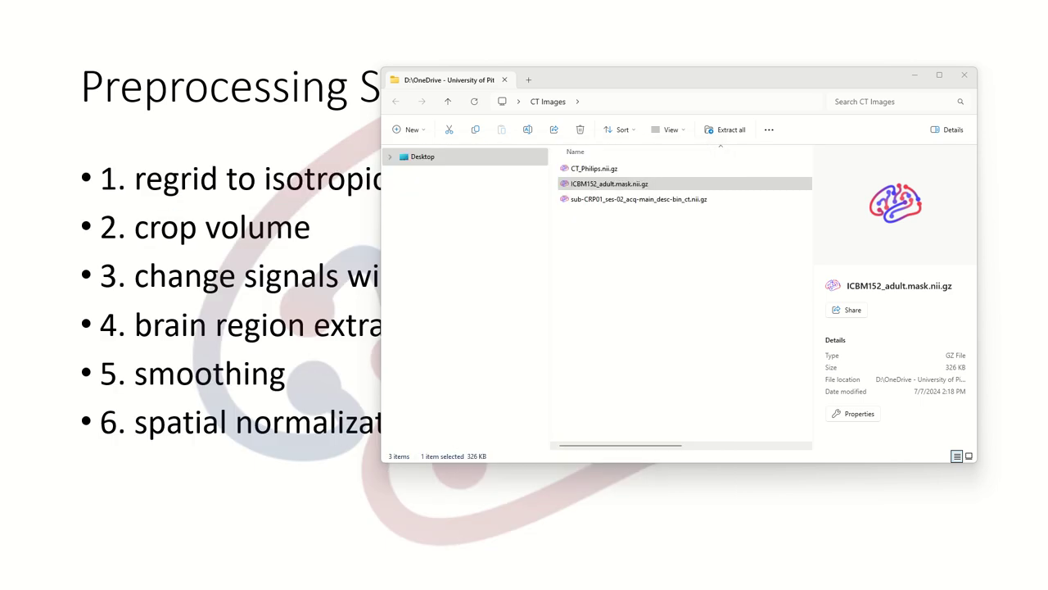
{"action": "key", "text": "alt+Tab"}
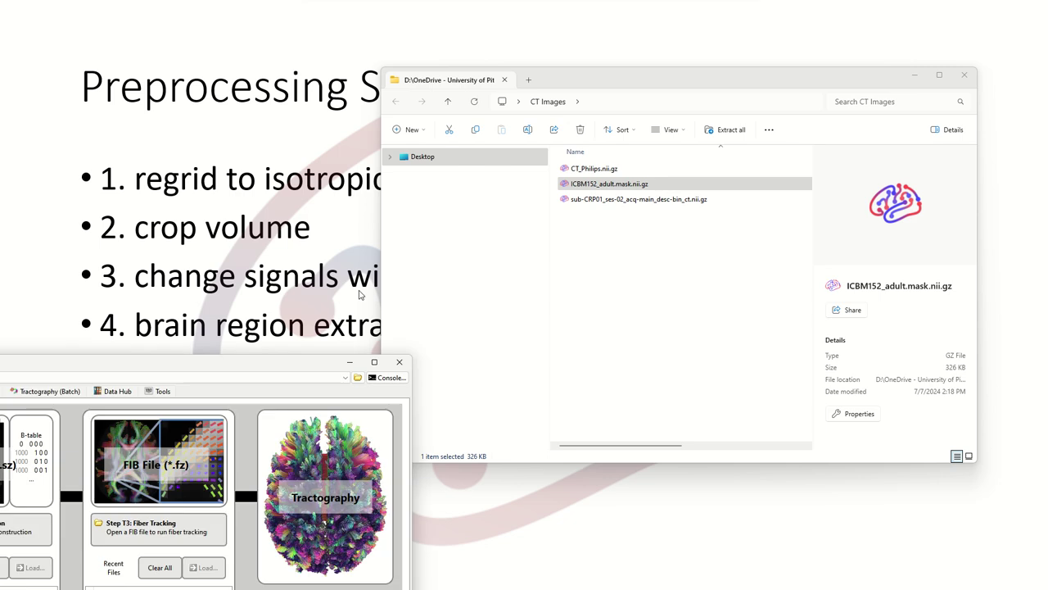
{"action": "left_click_drag", "start_coordinate": [656, 113], "coordinate": [603, 122]}
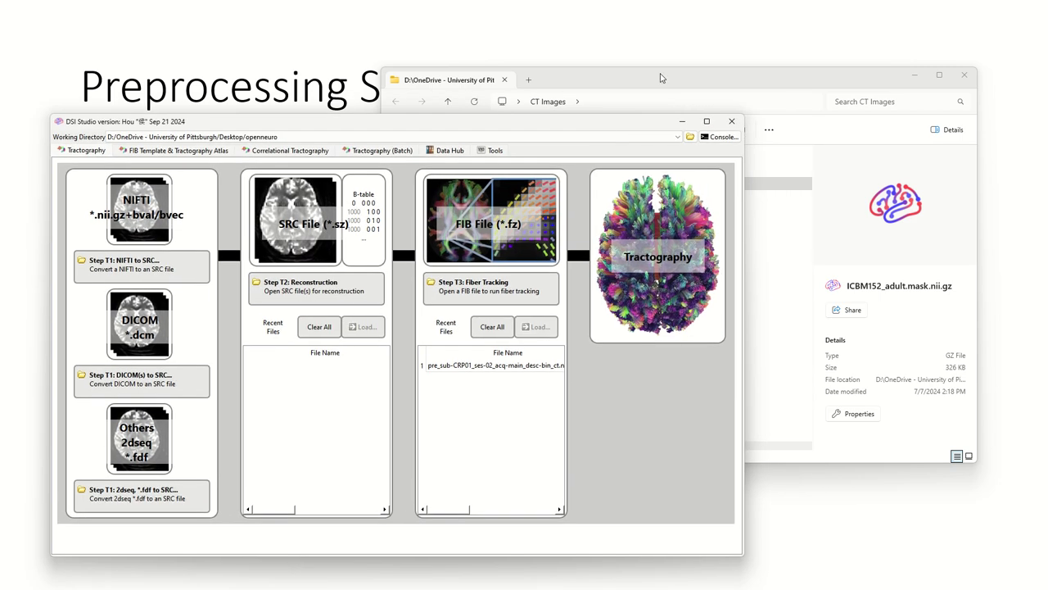
{"action": "left_click_drag", "start_coordinate": [662, 78], "coordinate": [683, 81]}
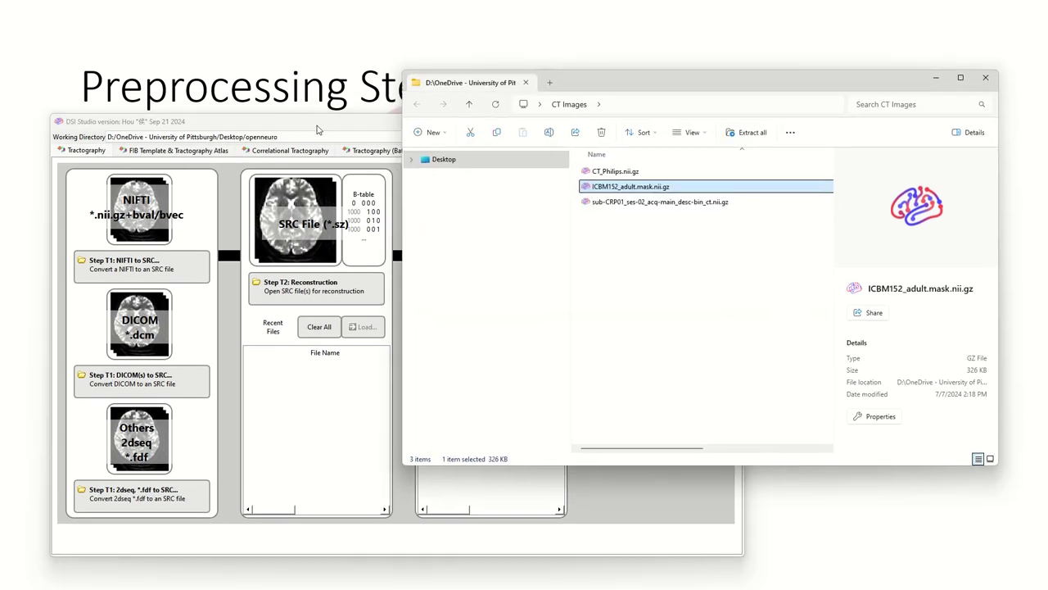
{"action": "left_click", "coordinate": [317, 130]}
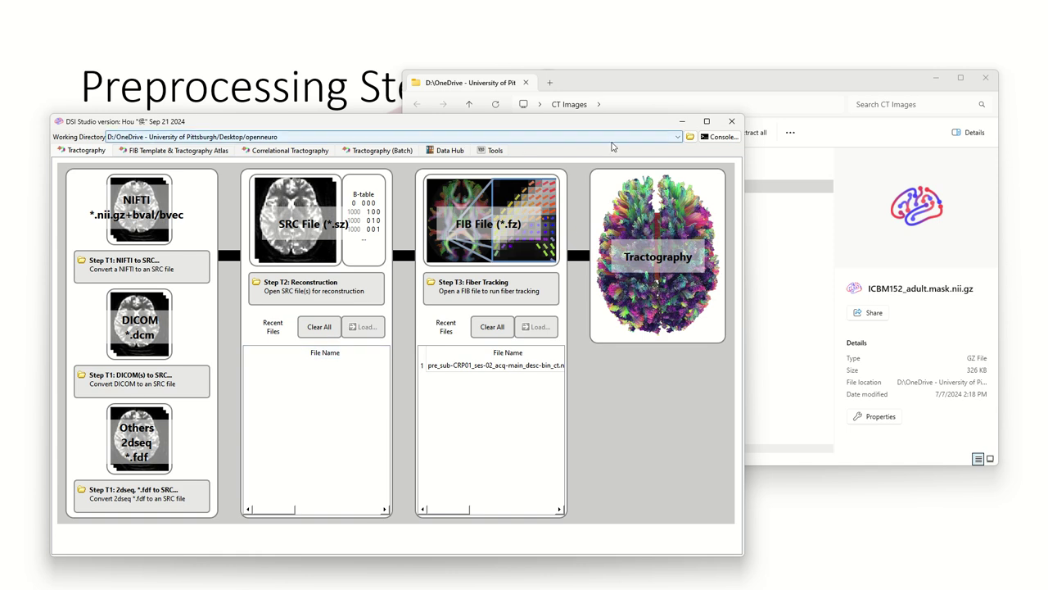
{"action": "left_click_drag", "start_coordinate": [615, 123], "coordinate": [620, 121]}
{"action": "left_click_drag", "start_coordinate": [680, 88], "coordinate": [718, 70]}
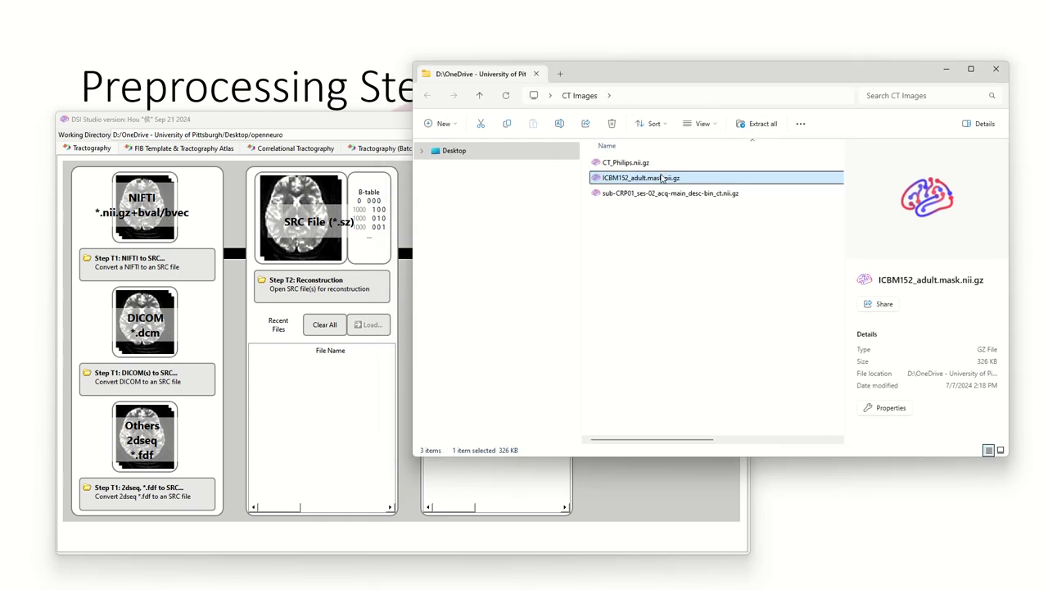
Step: Open CT_Philips.nii.gz from the CT Images folder in DSI Studio, view a neighbouring slice, and move its viewer aside
{"action": "left_click_drag", "start_coordinate": [640, 166], "coordinate": [231, 236]}
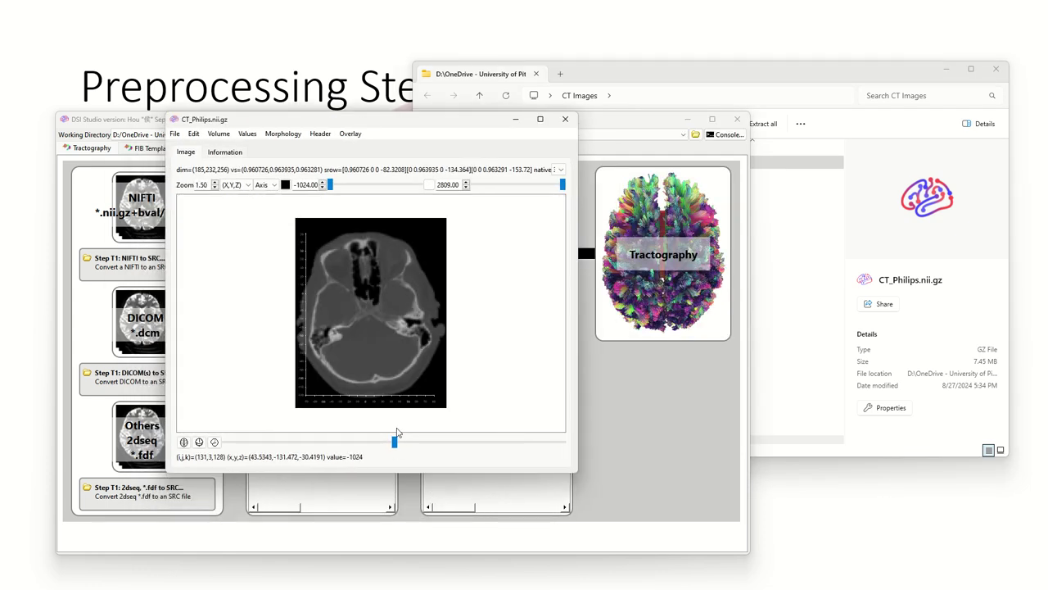
{"action": "mouse_move", "coordinate": [394, 441]}
{"action": "left_mouse_down"}
{"action": "mouse_move", "coordinate": [237, 447]}
{"action": "mouse_move", "coordinate": [529, 434]}
{"action": "mouse_move", "coordinate": [355, 441]}
{"action": "mouse_move", "coordinate": [483, 430]}
{"action": "mouse_move", "coordinate": [392, 441]}
{"action": "left_mouse_up"}
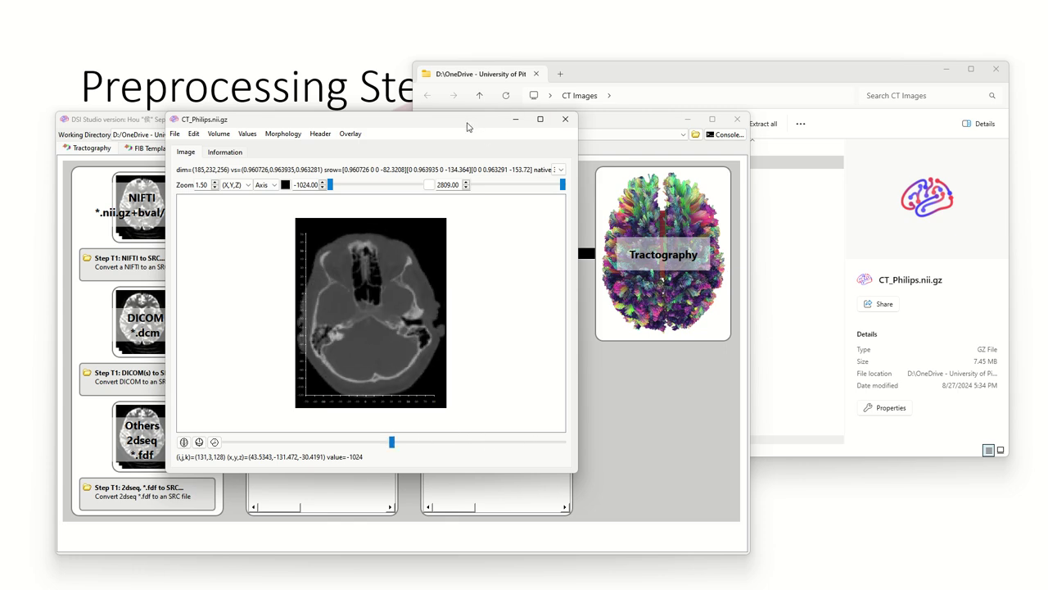
{"action": "left_click_drag", "start_coordinate": [468, 122], "coordinate": [380, 127]}
Step: Open ICBM152_adult.mask.nii.gz in DSI Studio and fit the whole mask slice in its viewer beside the CT image
{"action": "left_click_drag", "start_coordinate": [651, 76], "coordinate": [665, 90]}
{"action": "left_click_drag", "start_coordinate": [670, 193], "coordinate": [414, 503]}
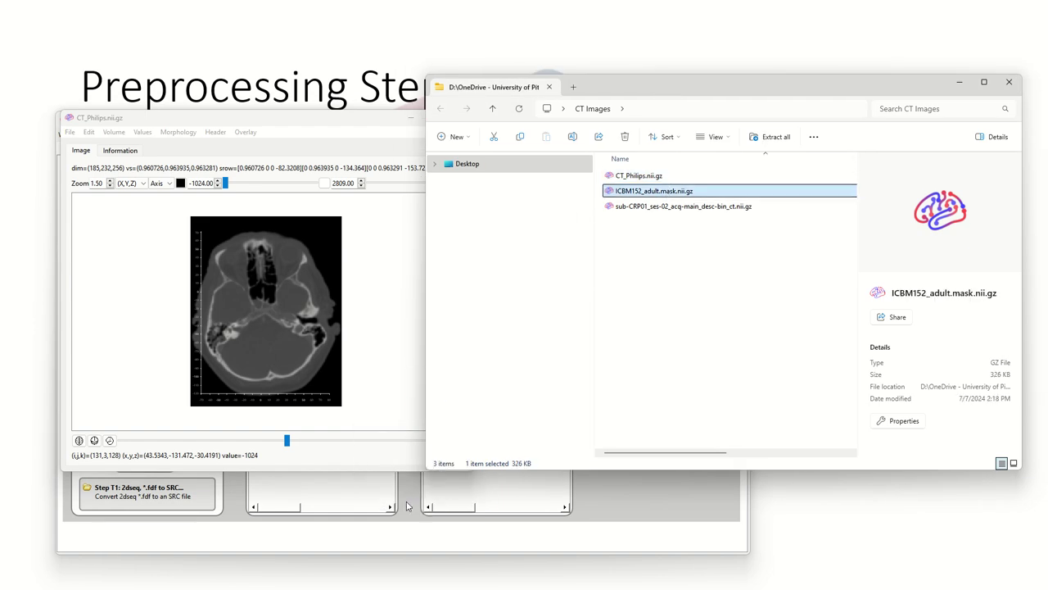
{"action": "left_click", "coordinate": [412, 130]}
{"action": "left_click_drag", "start_coordinate": [412, 129], "coordinate": [621, 90]}
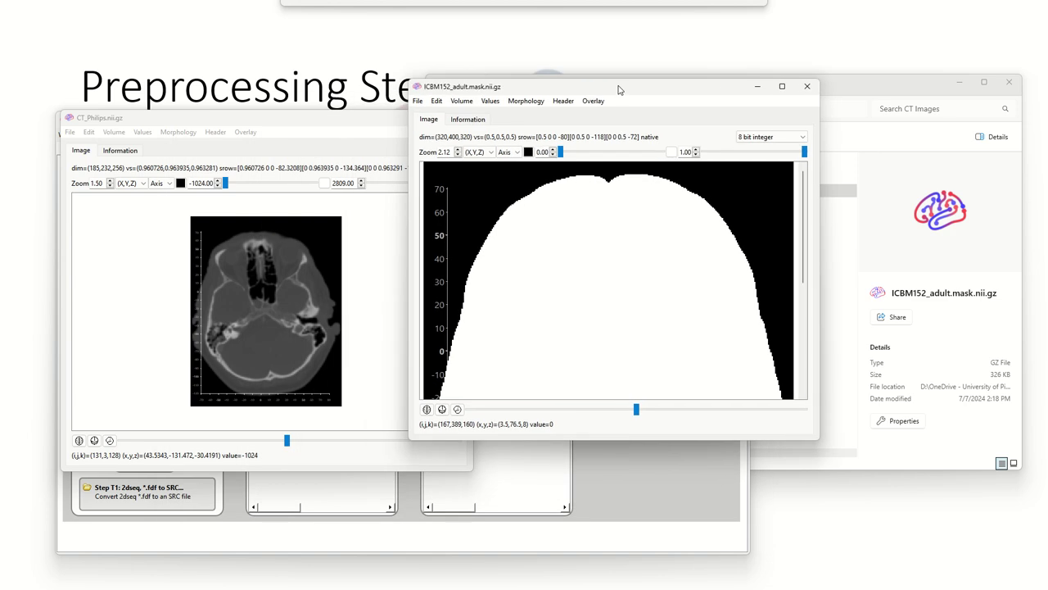
{"action": "scroll", "coordinate": [670, 340], "scroll_direction": "down", "scroll_amount": 5}
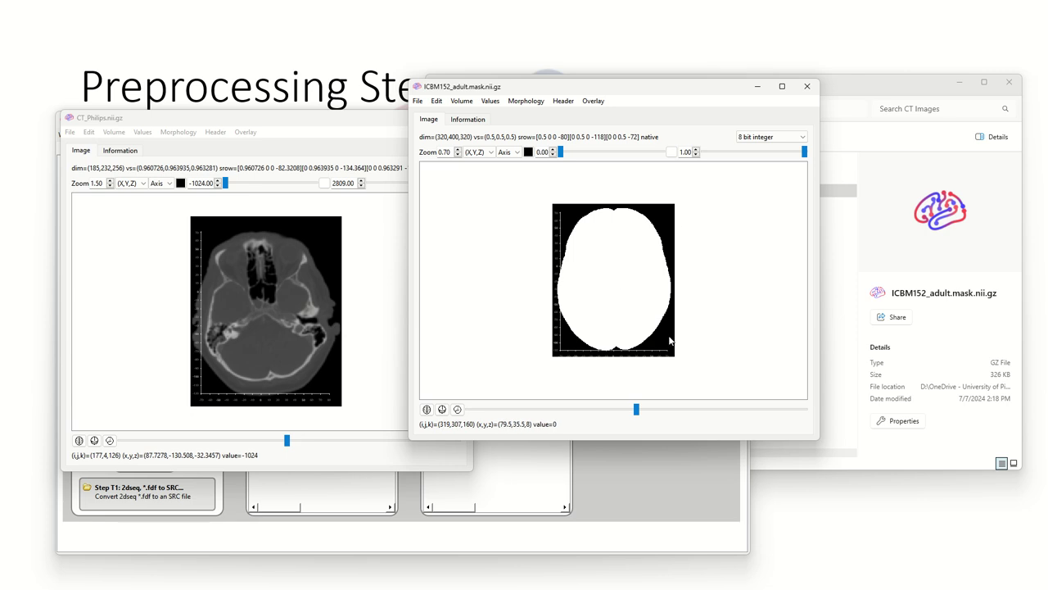
Step: Open sub-CRP01_ses-02_acq-main_desc-bin_ct.nii.gz, examine a higher axial slice, and close its viewer
{"action": "left_click", "coordinate": [882, 85]}
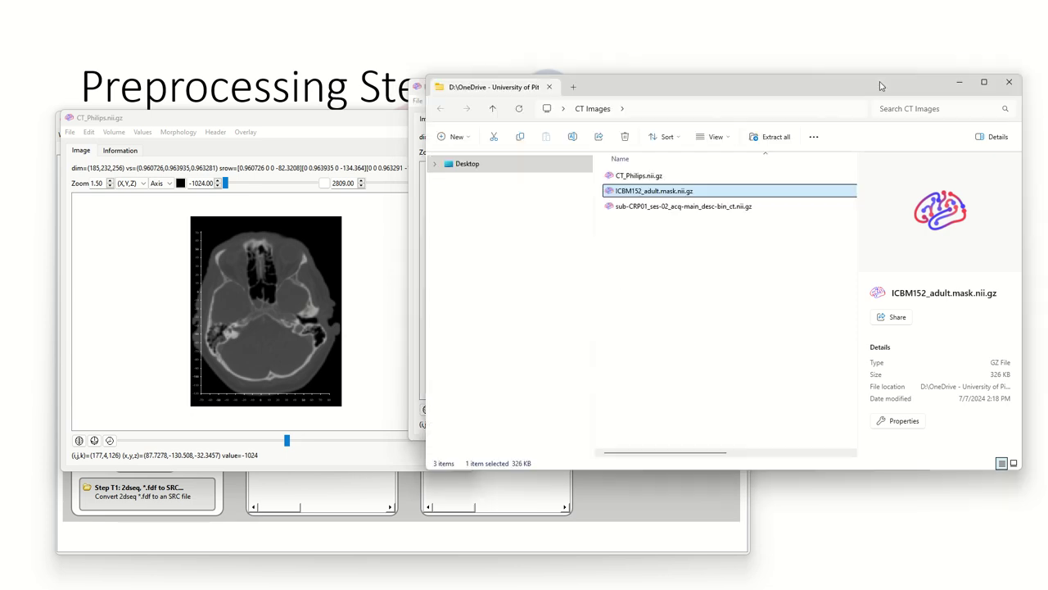
{"action": "left_click", "coordinate": [708, 206]}
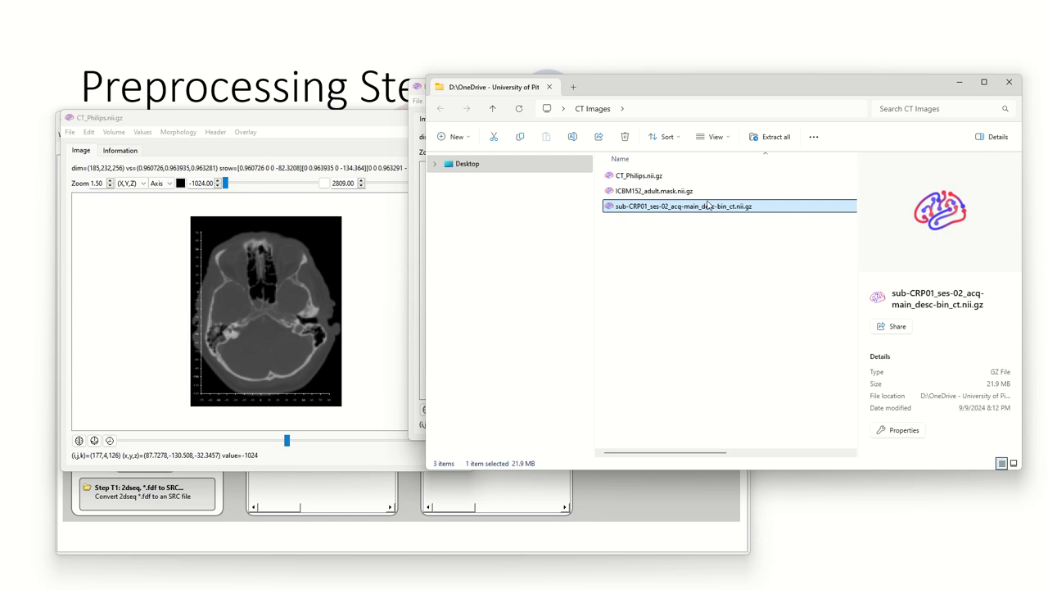
{"action": "left_click_drag", "start_coordinate": [700, 210], "coordinate": [399, 483]}
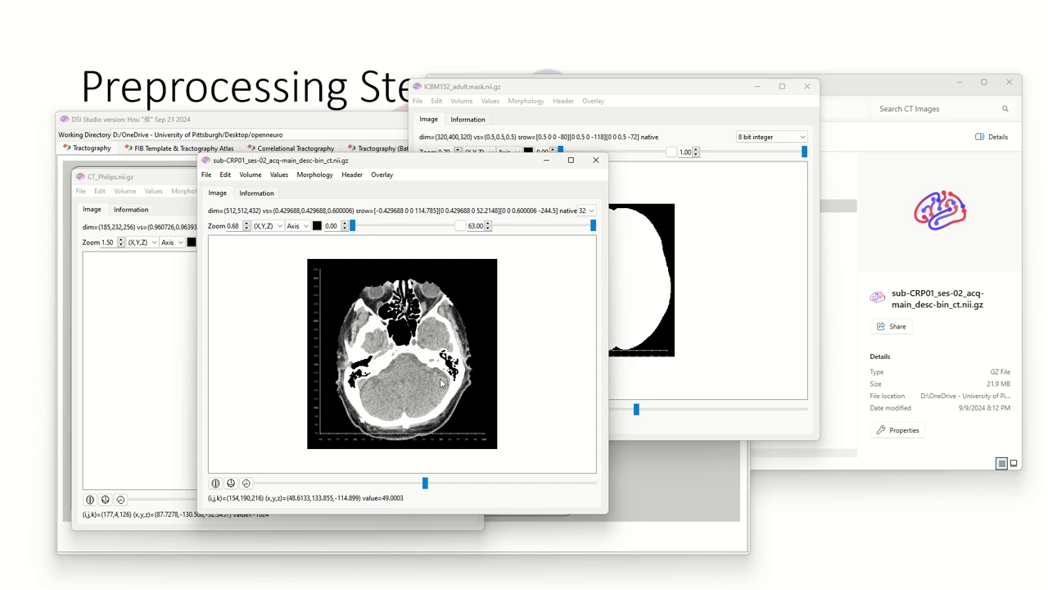
{"action": "left_click_drag", "start_coordinate": [425, 484], "coordinate": [502, 483]}
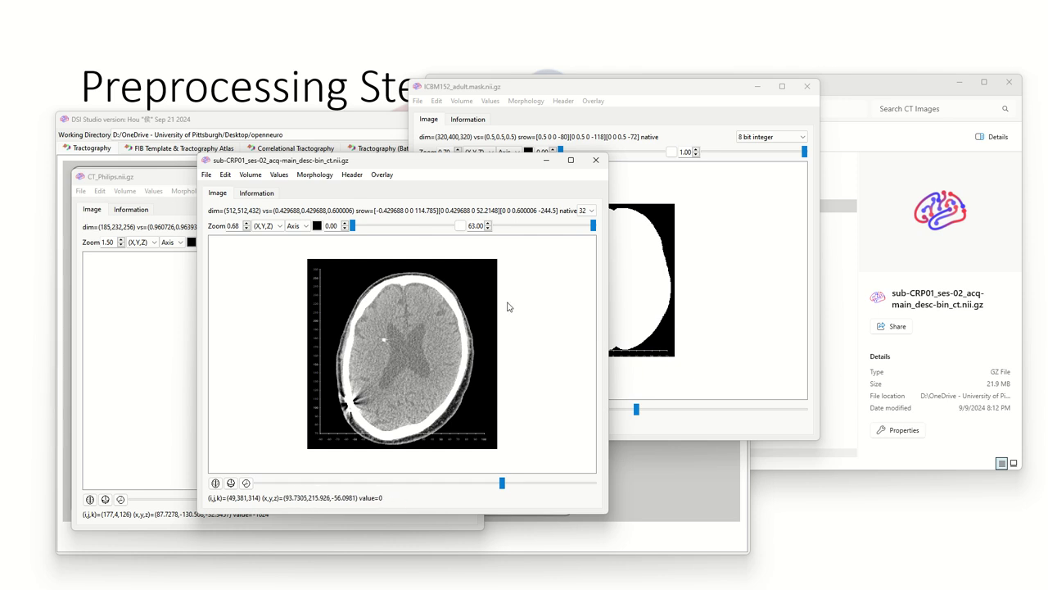
{"action": "left_click_drag", "start_coordinate": [508, 171], "coordinate": [725, 197]}
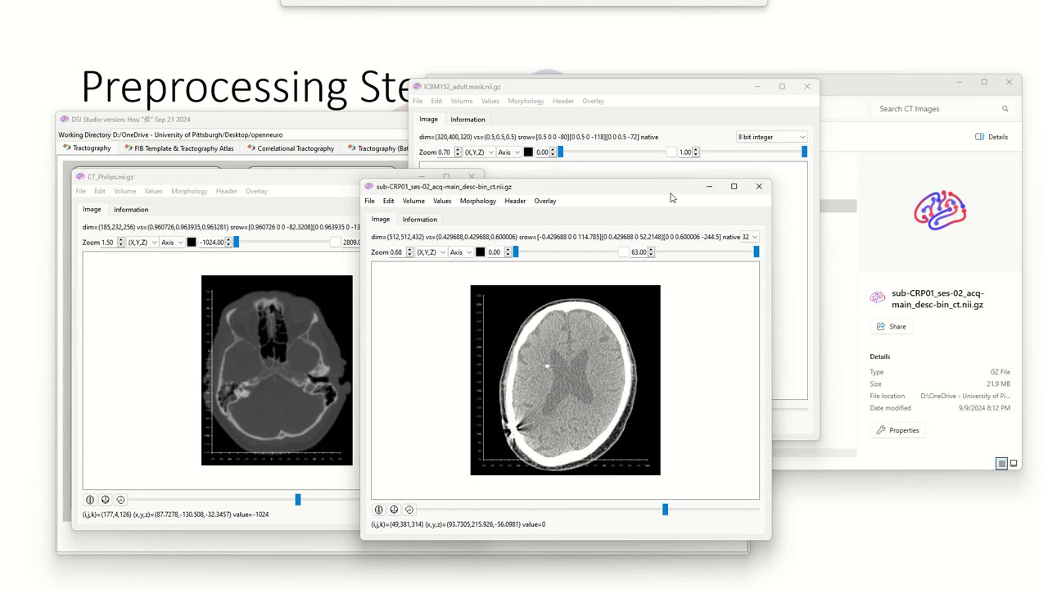
{"action": "left_click", "coordinate": [758, 187]}
Step: Minimize the ICBM152_adult.mask.nii.gz viewer and move the CT_Philips.nii.gz viewer away from the file conversion options
{"action": "left_click_drag", "start_coordinate": [262, 185], "coordinate": [292, 174]}
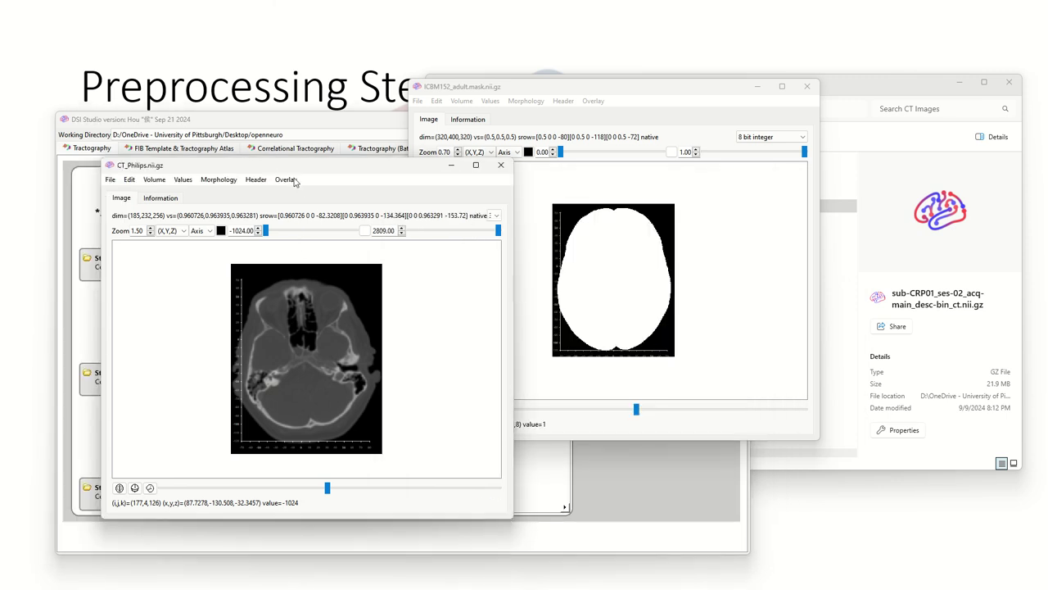
{"action": "left_click", "coordinate": [723, 88]}
{"action": "left_click", "coordinate": [757, 86]}
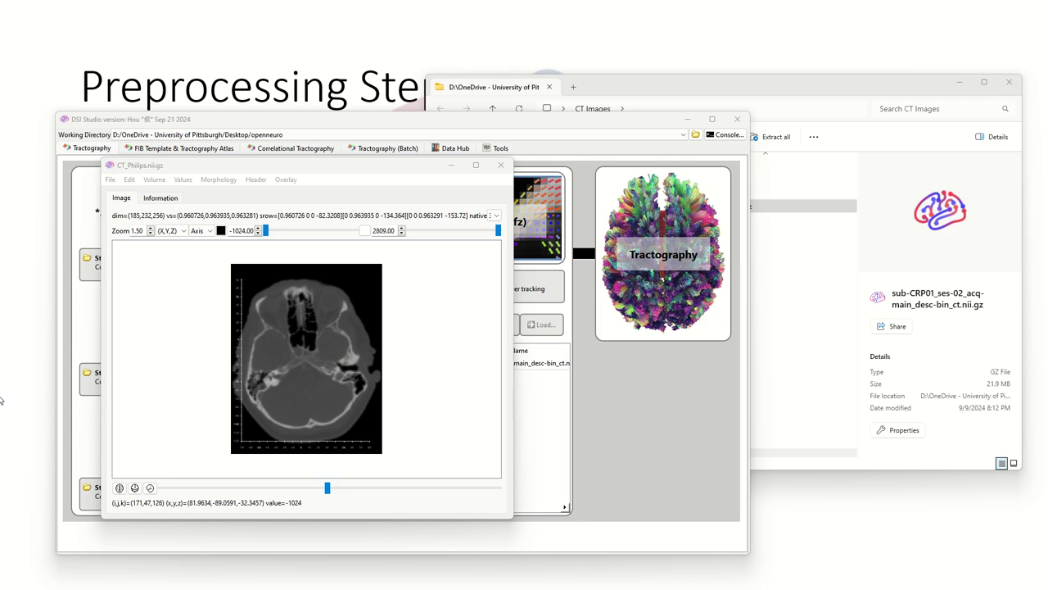
{"action": "left_click", "coordinate": [296, 168]}
{"action": "left_click_drag", "start_coordinate": [295, 168], "coordinate": [541, 174]}
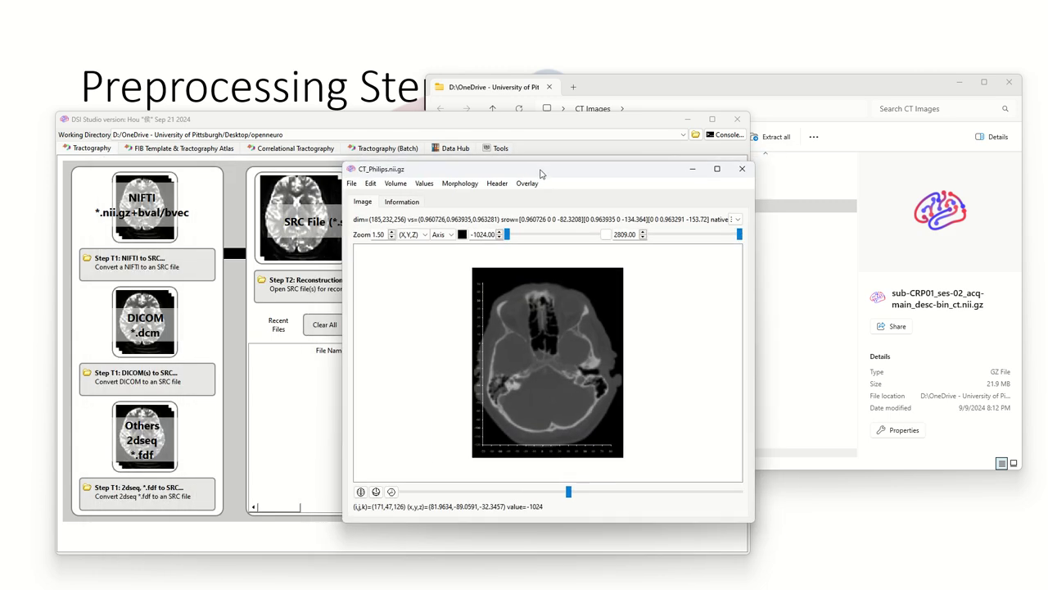
{"action": "left_click", "coordinate": [688, 87]}
{"action": "left_click", "coordinate": [658, 180]}
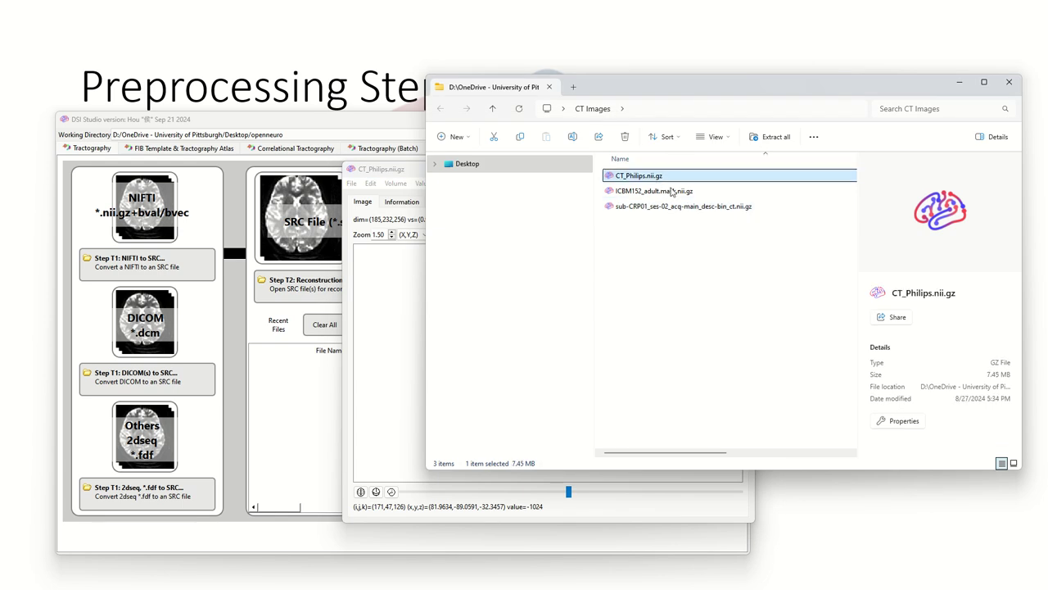
{"action": "key", "text": "Down"}
{"action": "left_click", "coordinate": [657, 179]}
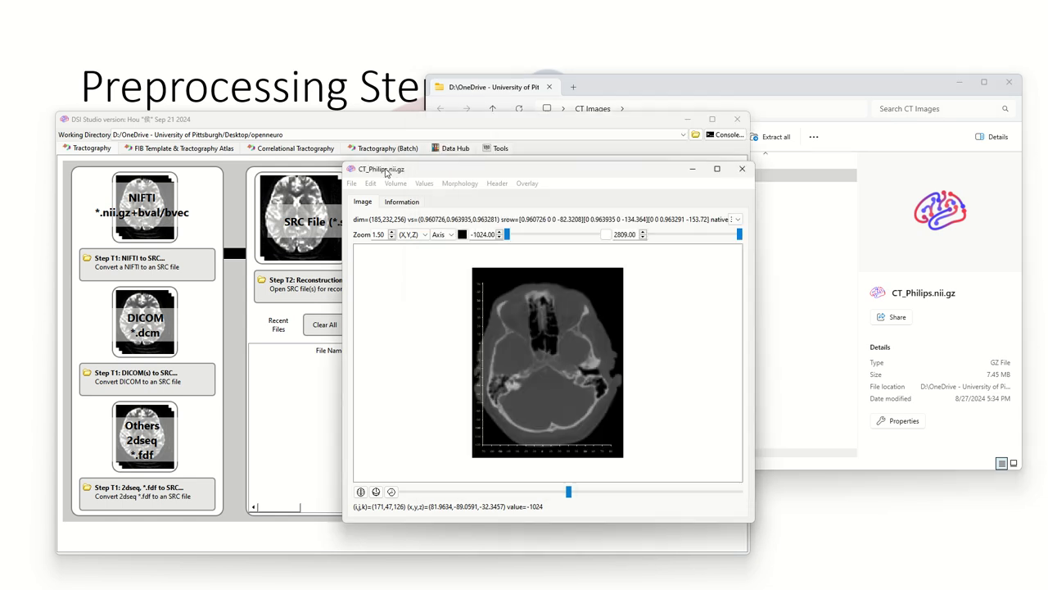
{"action": "left_click_drag", "start_coordinate": [394, 169], "coordinate": [291, 160]}
{"action": "left_click", "coordinate": [738, 232]}
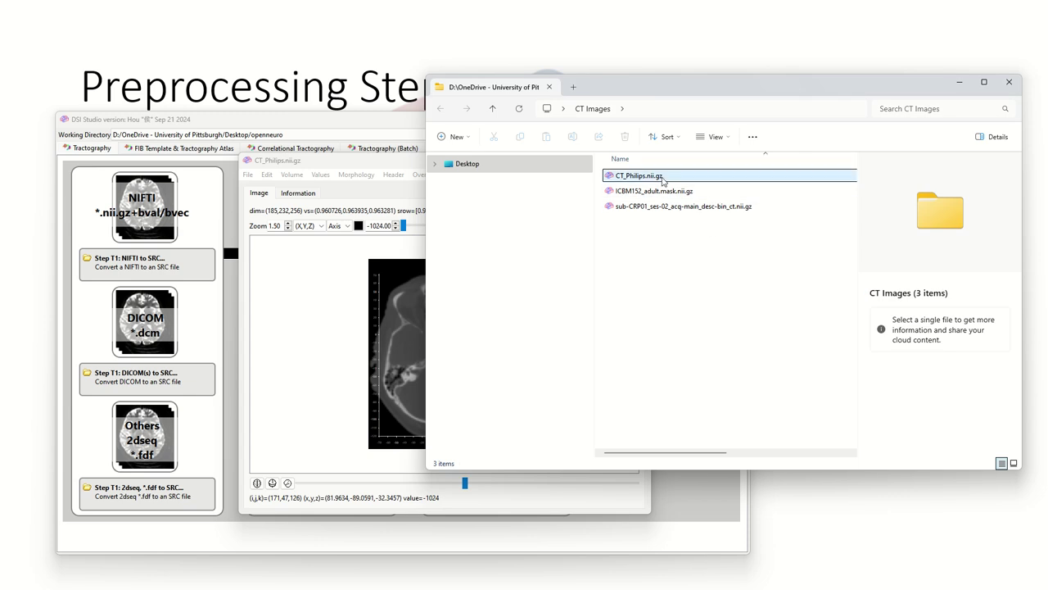
Step: Minimize the main DSI Studio window and CT Images folder, and place the CT_Philips.nii.gz viewer beside the preprocessing list
{"action": "left_click", "coordinate": [342, 122]}
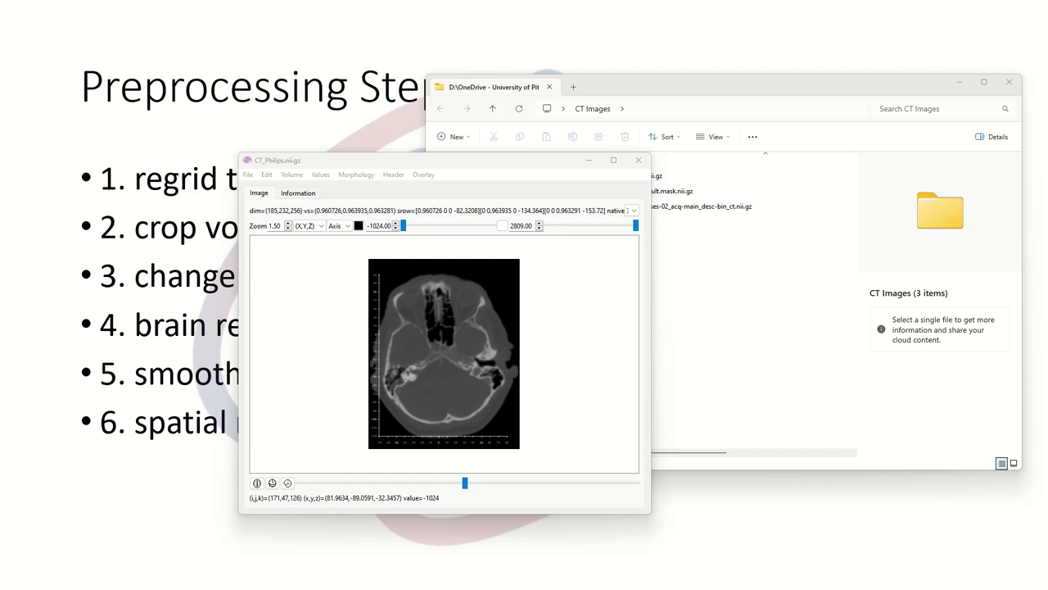
{"action": "left_click_drag", "start_coordinate": [543, 165], "coordinate": [859, 142]}
{"action": "left_click", "coordinate": [959, 82]}
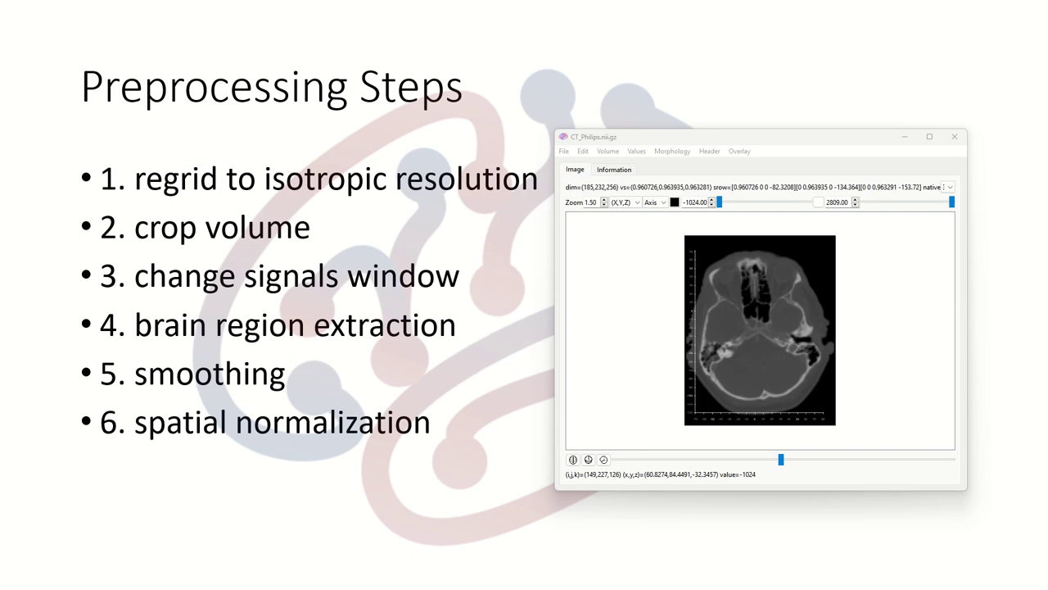
{"action": "left_click_drag", "start_coordinate": [762, 137], "coordinate": [788, 146]}
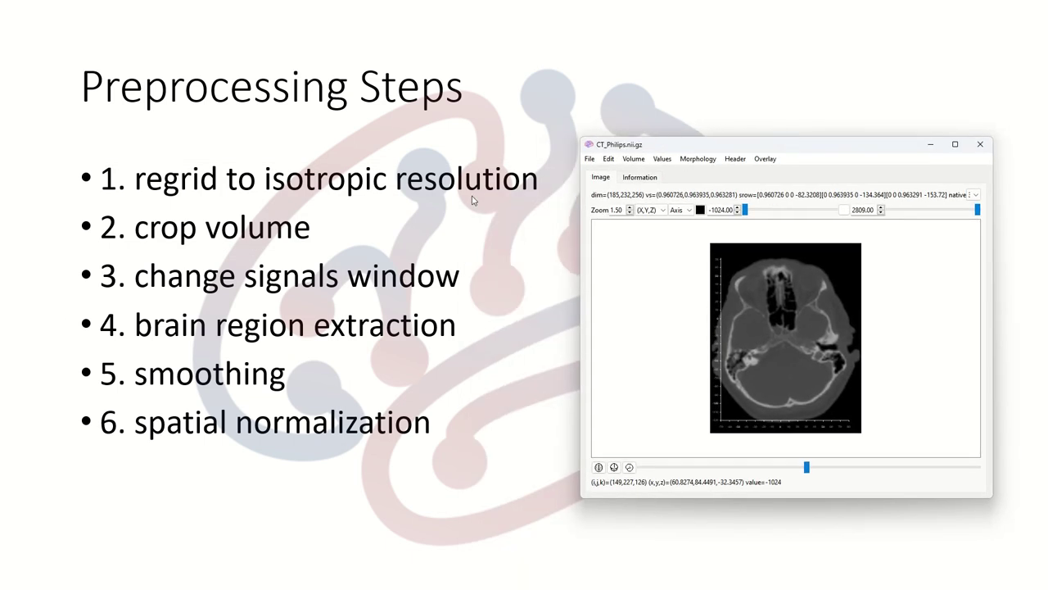
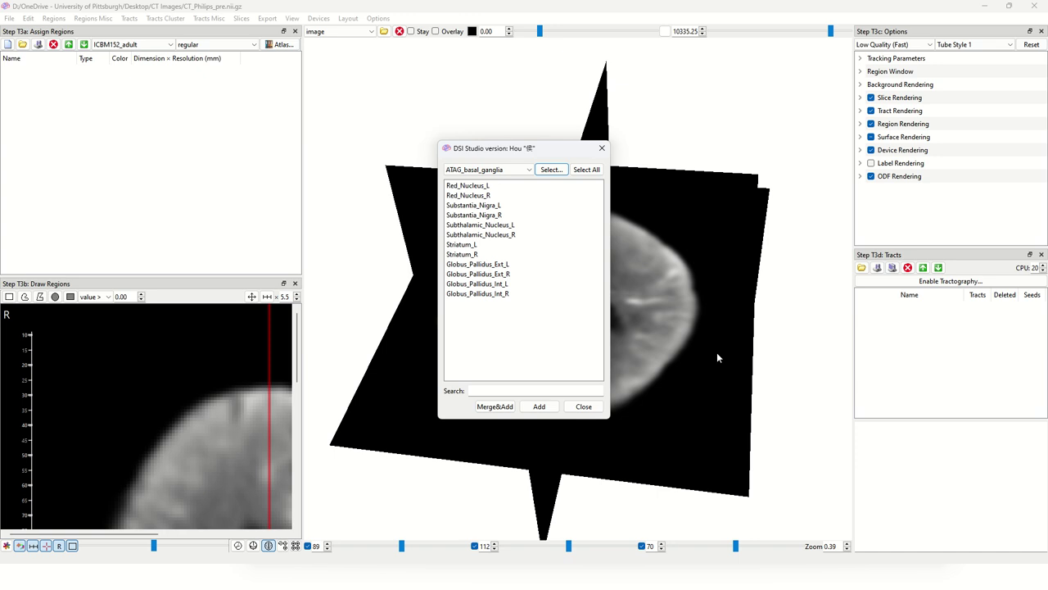
Step: Look through the available atlases and choose BrainSeg as the source of regions
{"action": "left_click", "coordinate": [507, 171]}
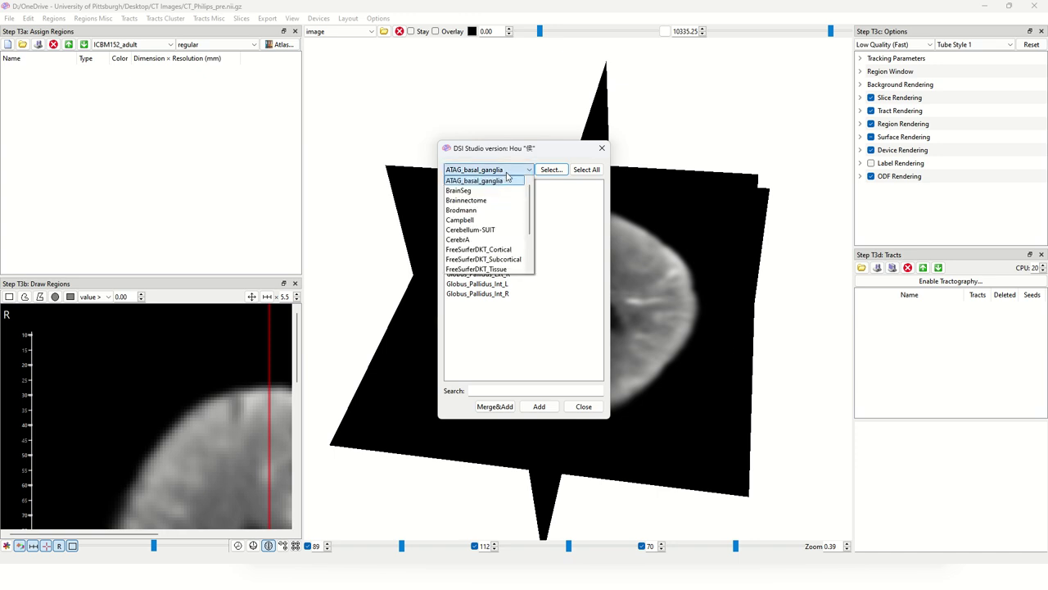
{"action": "left_click", "coordinate": [507, 176]}
{"action": "left_click", "coordinate": [514, 170]}
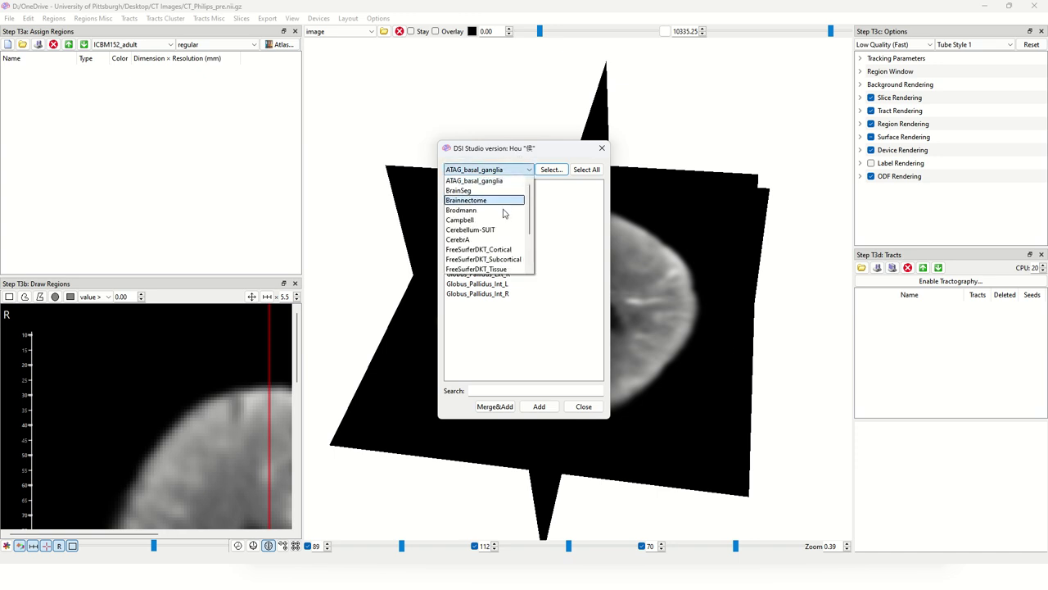
{"action": "scroll", "coordinate": [503, 213], "scroll_direction": "down", "scroll_amount": 3}
{"action": "scroll", "coordinate": [505, 215], "scroll_direction": "up", "scroll_amount": 3}
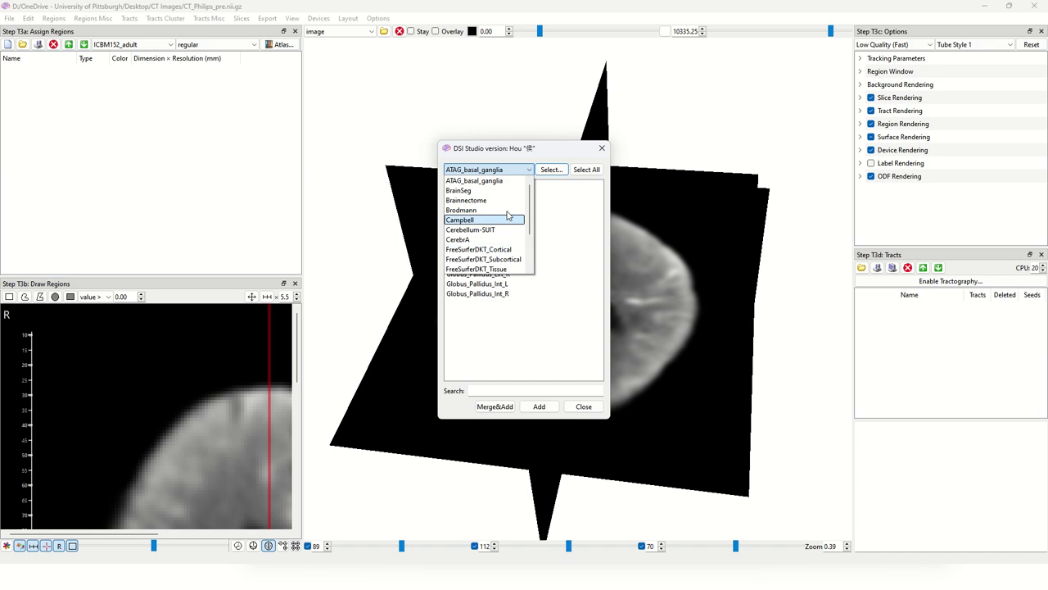
{"action": "scroll", "coordinate": [512, 238], "scroll_direction": "down", "scroll_amount": 3}
{"action": "scroll", "coordinate": [492, 270], "scroll_direction": "up", "scroll_amount": 3}
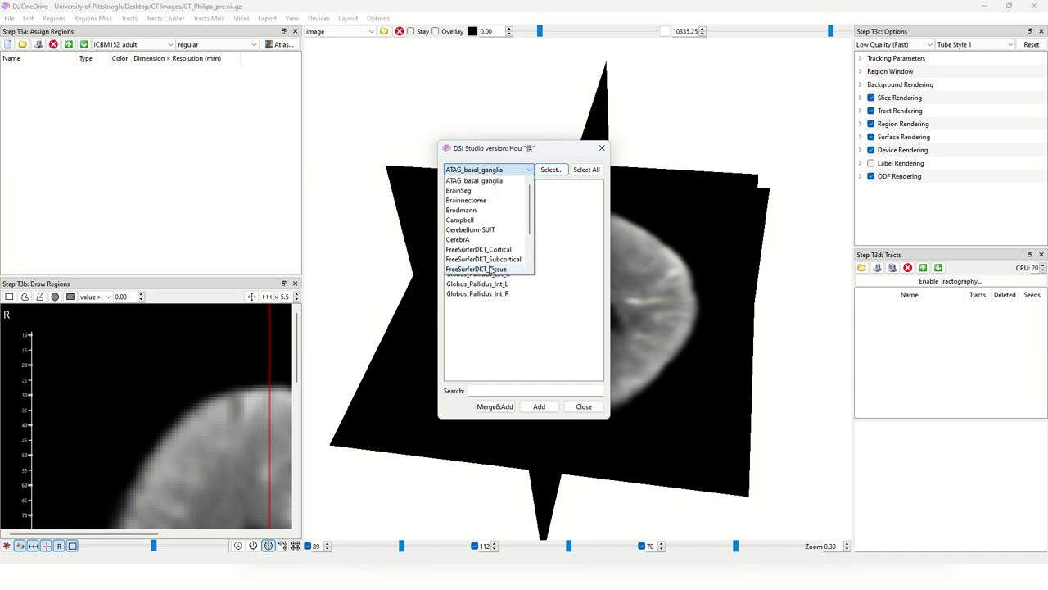
{"action": "left_click", "coordinate": [457, 191]}
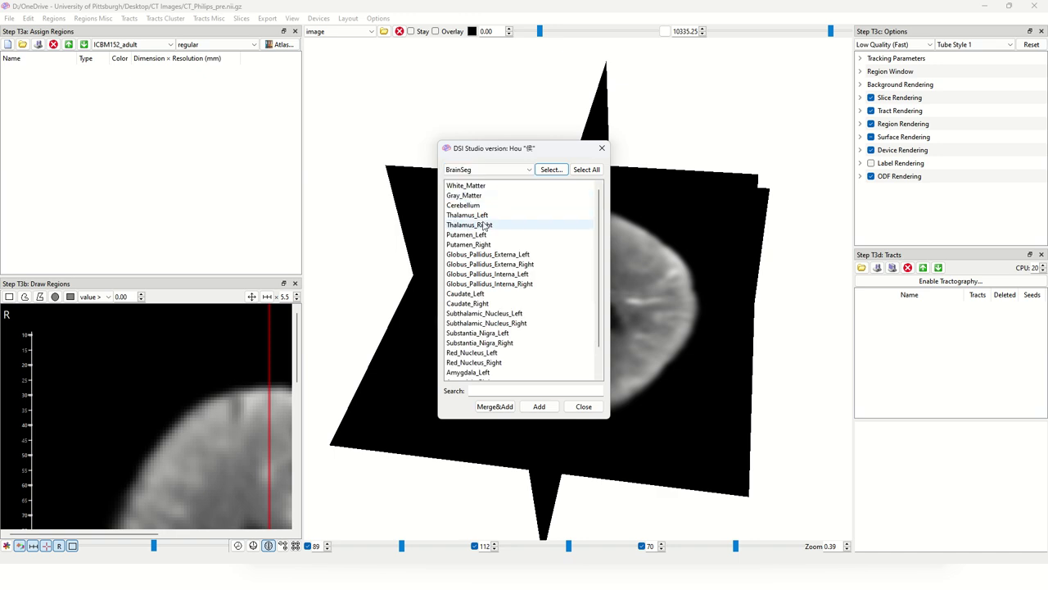
Step: Add all BrainSeg regions to the region list and close the atlas dialog
{"action": "scroll", "coordinate": [480, 220], "scroll_direction": "down", "scroll_amount": 1}
{"action": "left_click", "coordinate": [586, 169]}
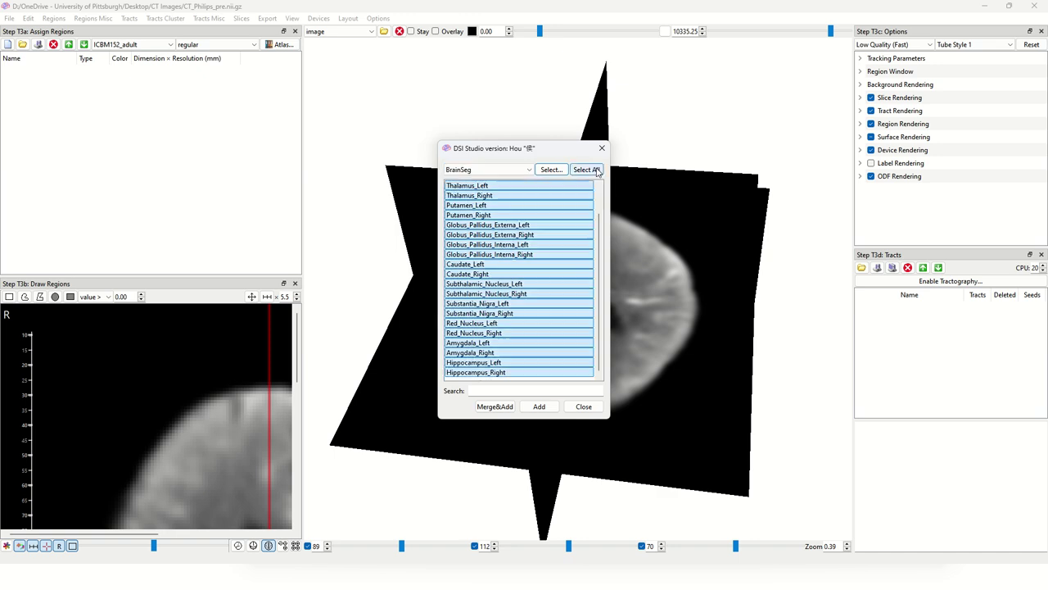
{"action": "scroll", "coordinate": [581, 307], "scroll_direction": "up", "scroll_amount": 1}
{"action": "left_click", "coordinate": [539, 406]}
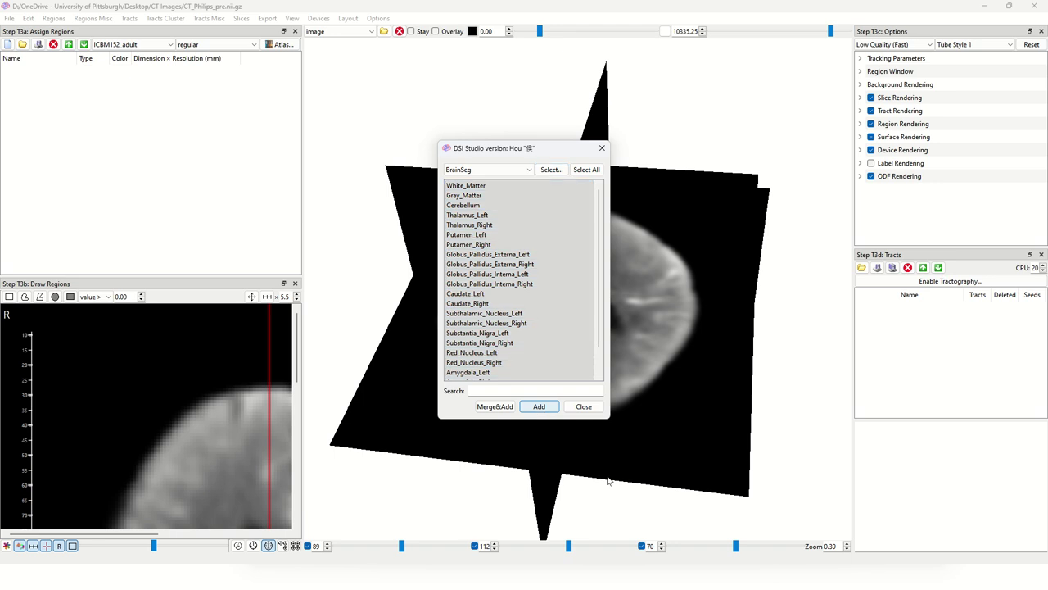
{"action": "left_click", "coordinate": [583, 407]}
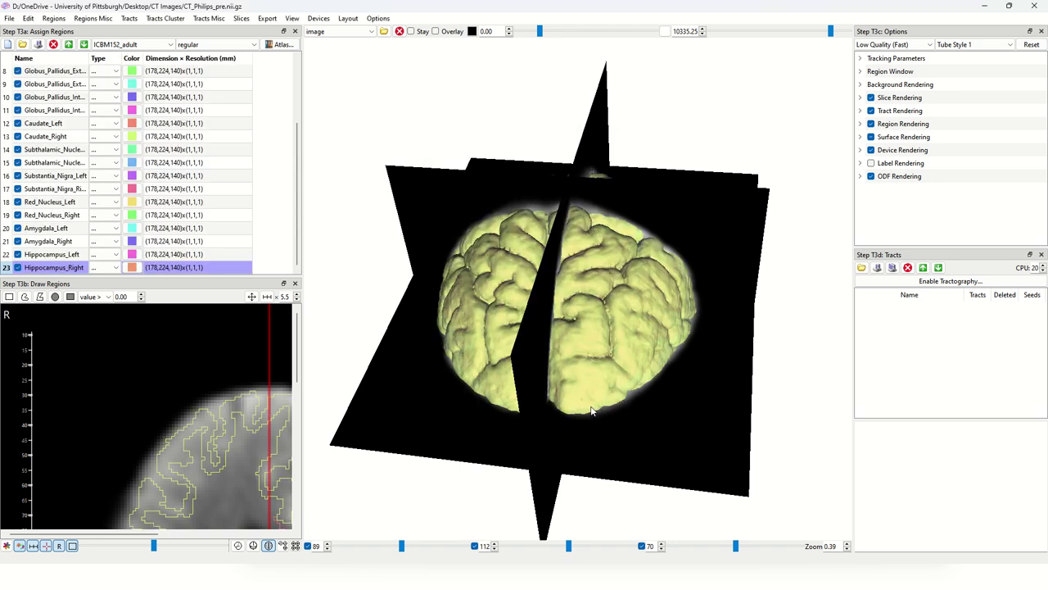
Step: Enlarge the region drawing view to fit the whole axial slice at 3.5 zoom and show axial slice 65
{"action": "left_click_drag", "start_coordinate": [303, 345], "coordinate": [583, 360]}
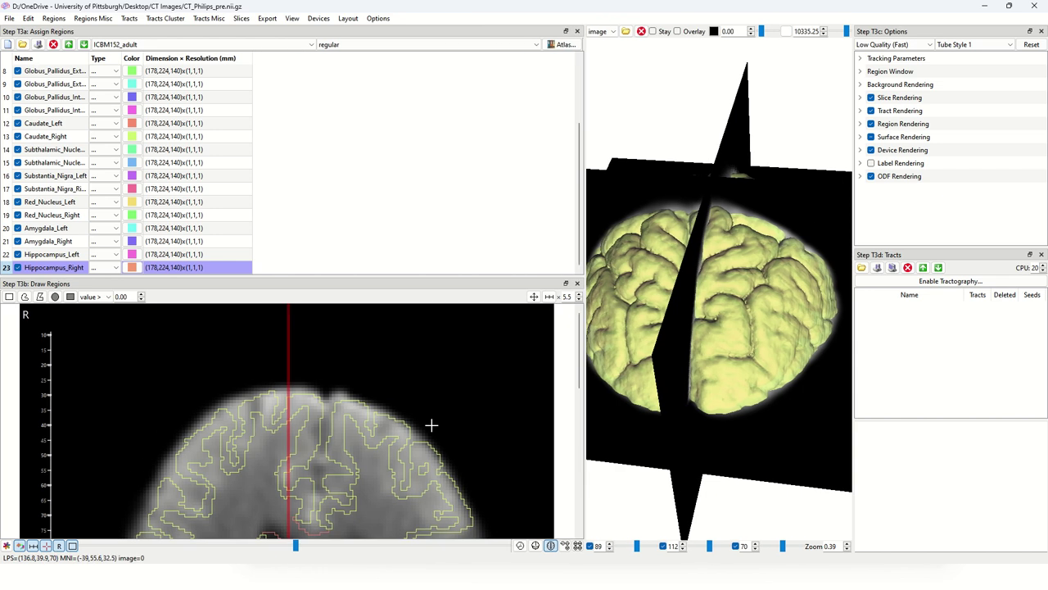
{"action": "scroll", "coordinate": [431, 425], "scroll_direction": "down", "scroll_amount": 5}
{"action": "scroll", "coordinate": [431, 426], "scroll_direction": "down", "scroll_amount": 4}
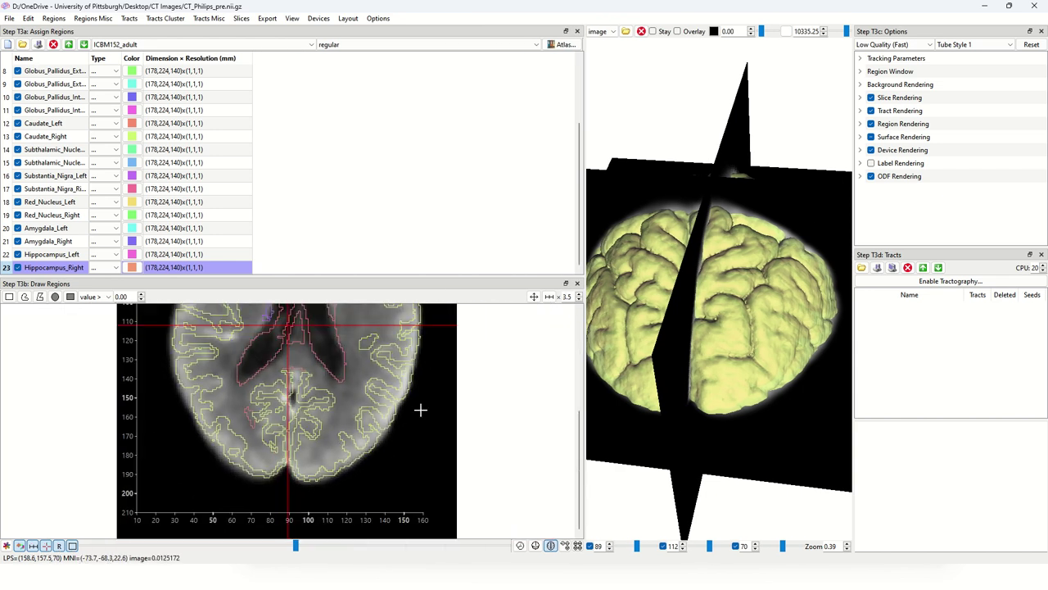
{"action": "left_click_drag", "start_coordinate": [439, 276], "coordinate": [444, 135]}
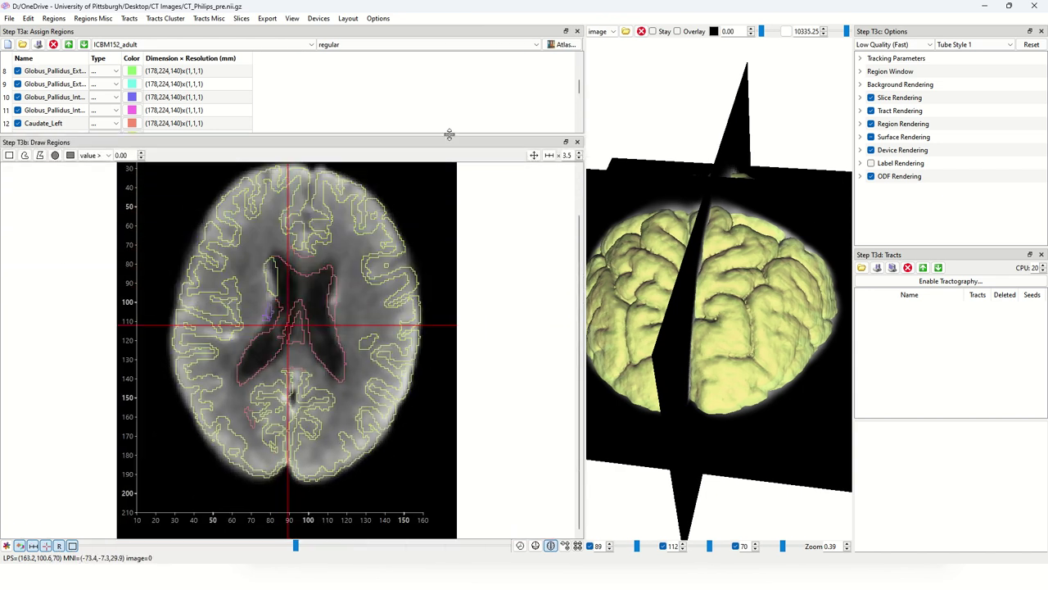
{"action": "mouse_move", "coordinate": [297, 547]}
{"action": "left_mouse_down"}
{"action": "mouse_move", "coordinate": [343, 545]}
{"action": "mouse_move", "coordinate": [238, 545]}
{"action": "mouse_move", "coordinate": [325, 509]}
{"action": "mouse_move", "coordinate": [237, 541]}
{"action": "mouse_move", "coordinate": [274, 537]}
{"action": "mouse_move", "coordinate": [299, 504]}
{"action": "mouse_move", "coordinate": [274, 548]}
{"action": "mouse_move", "coordinate": [251, 550]}
{"action": "mouse_move", "coordinate": [280, 547]}
{"action": "left_mouse_up"}
{"action": "left_click_drag", "start_coordinate": [682, 345], "coordinate": [439, 213]}
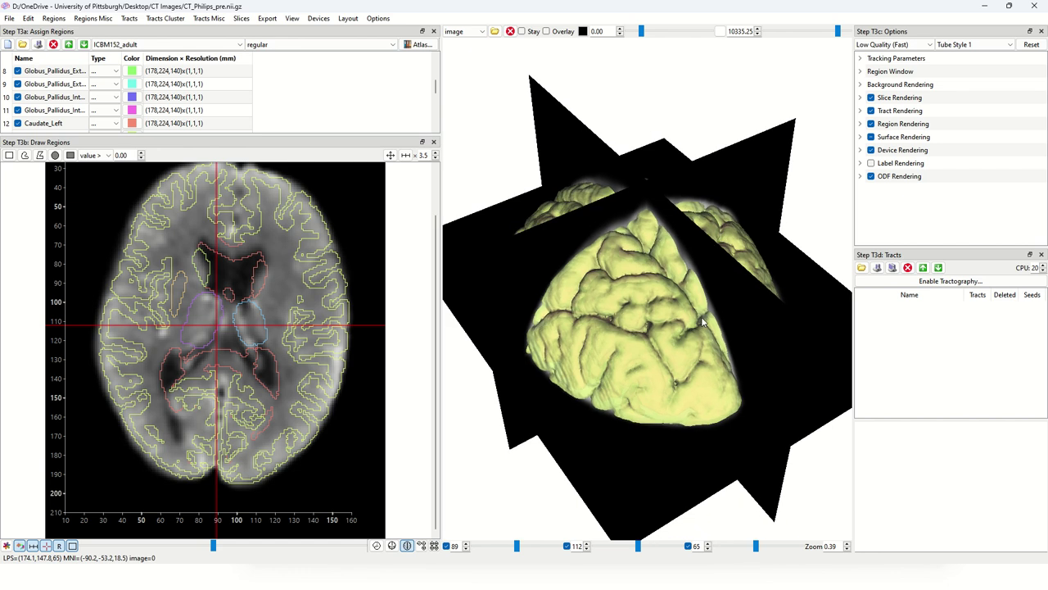
Step: Expand the region list and delete the White_Matter and Gray_Matter regions
{"action": "left_click_drag", "start_coordinate": [383, 133], "coordinate": [383, 319]}
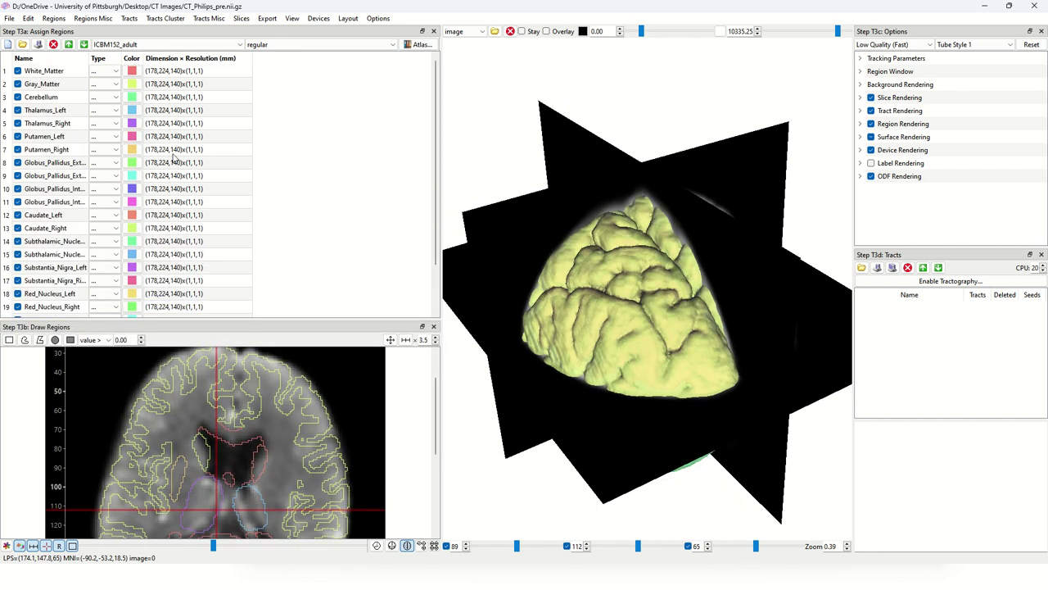
{"action": "left_click", "coordinate": [52, 72]}
{"action": "left_click", "coordinate": [53, 45]}
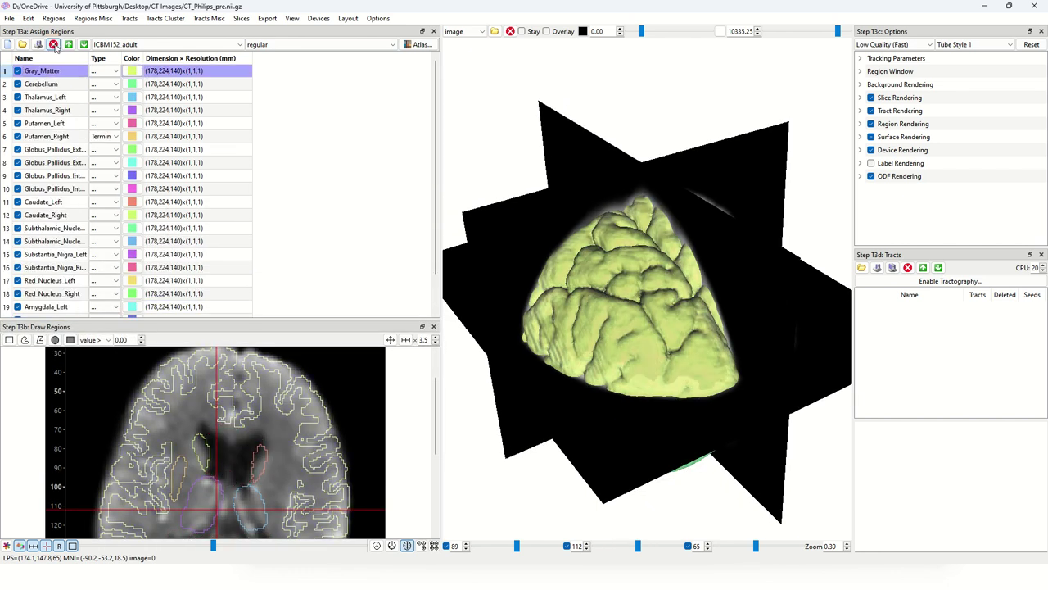
{"action": "left_click", "coordinate": [53, 45]}
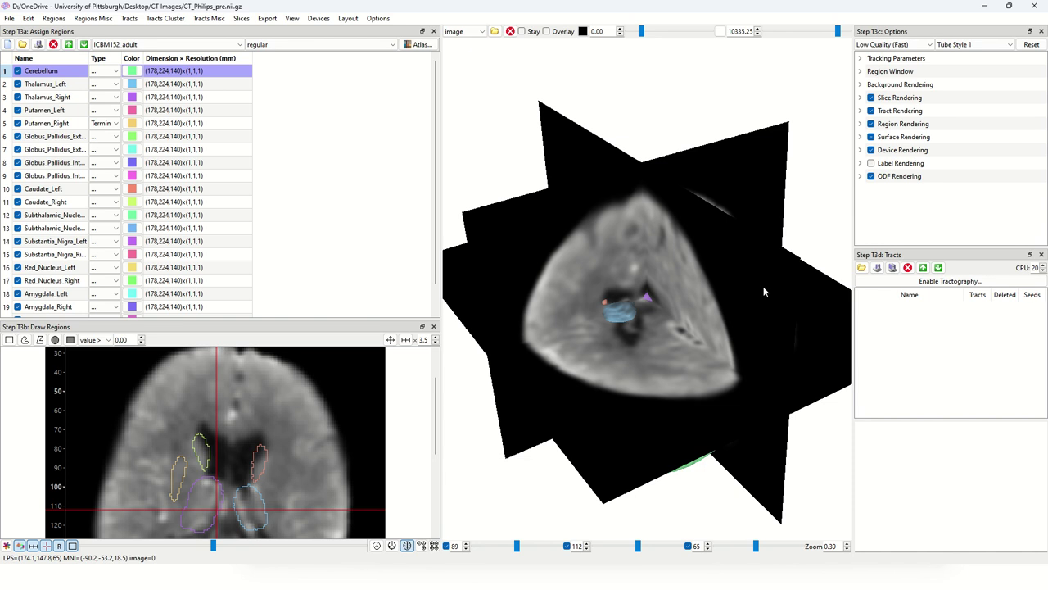
Step: Hide the coronal and sagittal slices in the 3D view and move the axial slice to 37
{"action": "left_click_drag", "start_coordinate": [763, 292], "coordinate": [609, 237]}
{"action": "left_click", "coordinate": [567, 545]}
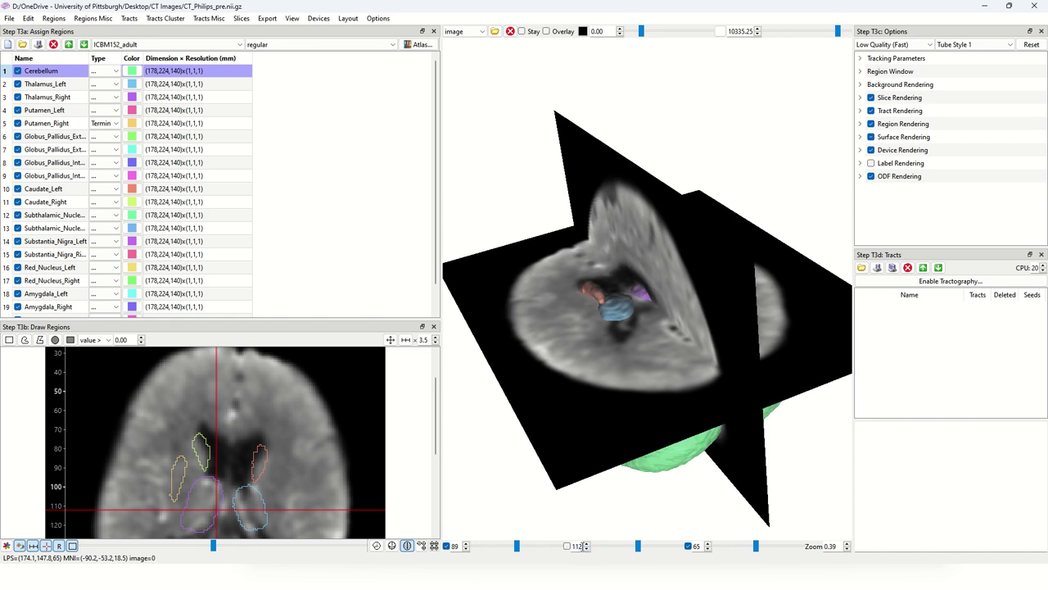
{"action": "left_click", "coordinate": [447, 546]}
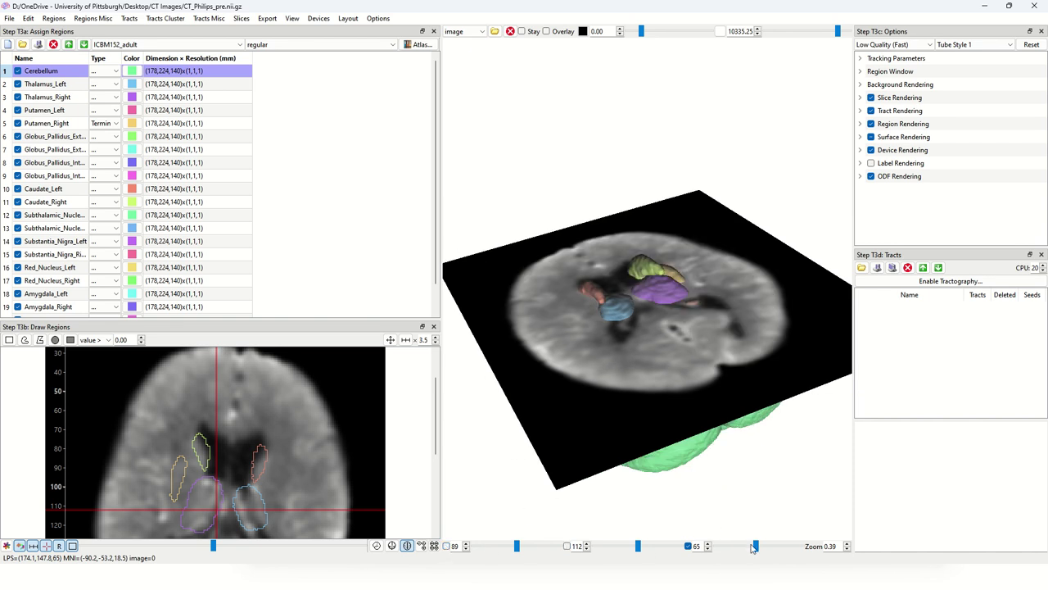
{"action": "left_click_drag", "start_coordinate": [757, 547], "coordinate": [738, 547]}
{"action": "left_click_drag", "start_coordinate": [672, 385], "coordinate": [759, 385]}
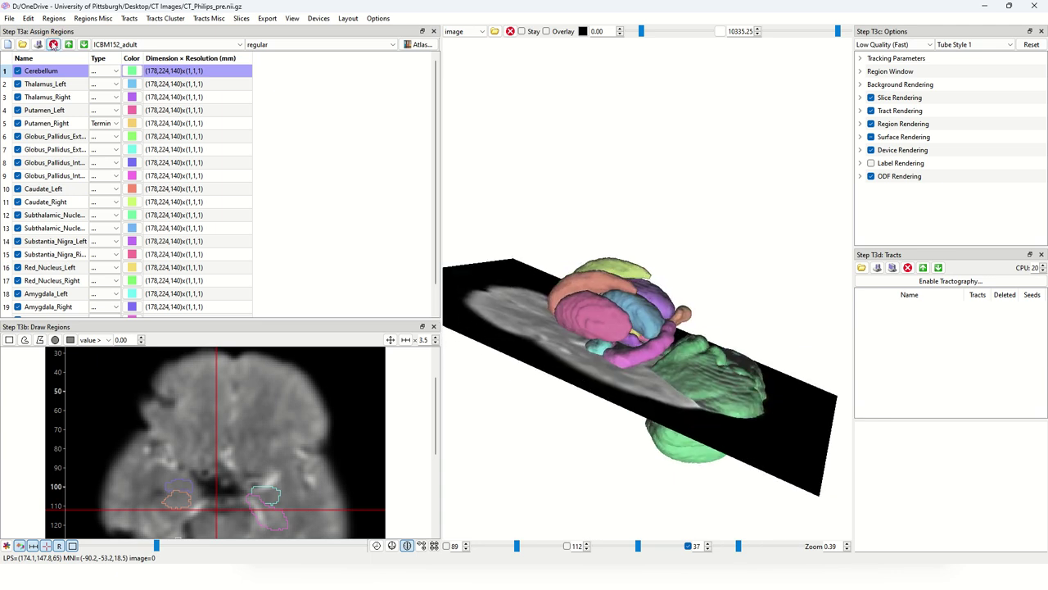
Step: Delete the Cerebellum region and show axial slice 63 in full in an enlarged region drawing view
{"action": "left_click", "coordinate": [53, 44]}
{"action": "scroll", "coordinate": [737, 344], "scroll_direction": "up", "scroll_amount": 3}
{"action": "mouse_move", "coordinate": [737, 344]}
{"action": "left_mouse_down"}
{"action": "mouse_move", "coordinate": [716, 361]}
{"action": "mouse_move", "coordinate": [631, 367]}
{"action": "mouse_move", "coordinate": [602, 448]}
{"action": "mouse_move", "coordinate": [596, 418]}
{"action": "mouse_move", "coordinate": [574, 399]}
{"action": "mouse_move", "coordinate": [637, 286]}
{"action": "mouse_move", "coordinate": [607, 408]}
{"action": "left_mouse_up"}
{"action": "scroll", "coordinate": [270, 443], "scroll_direction": "down", "scroll_amount": 2}
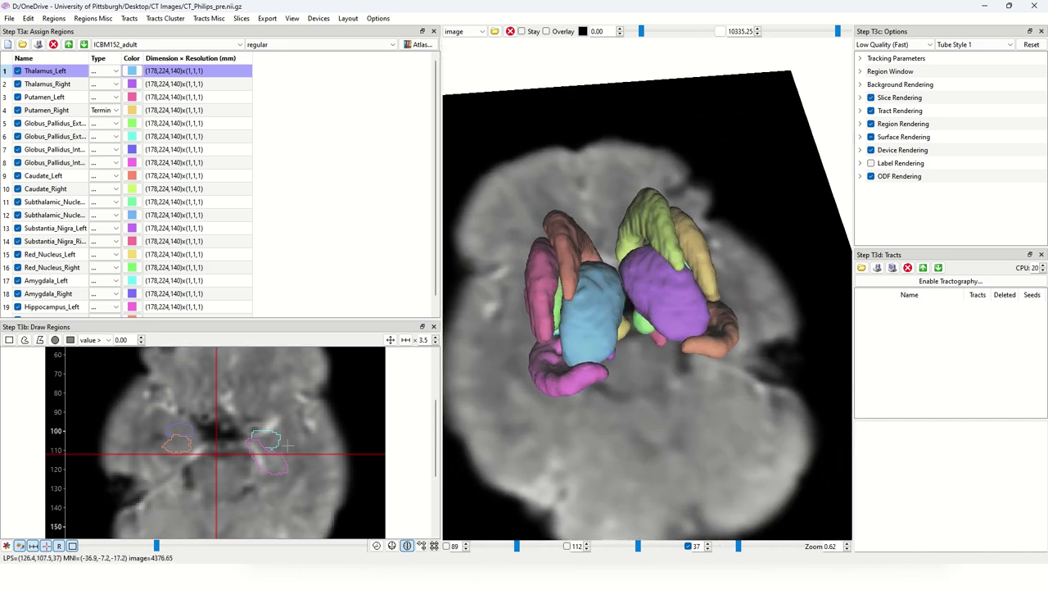
{"action": "left_click_drag", "start_coordinate": [158, 548], "coordinate": [215, 546]}
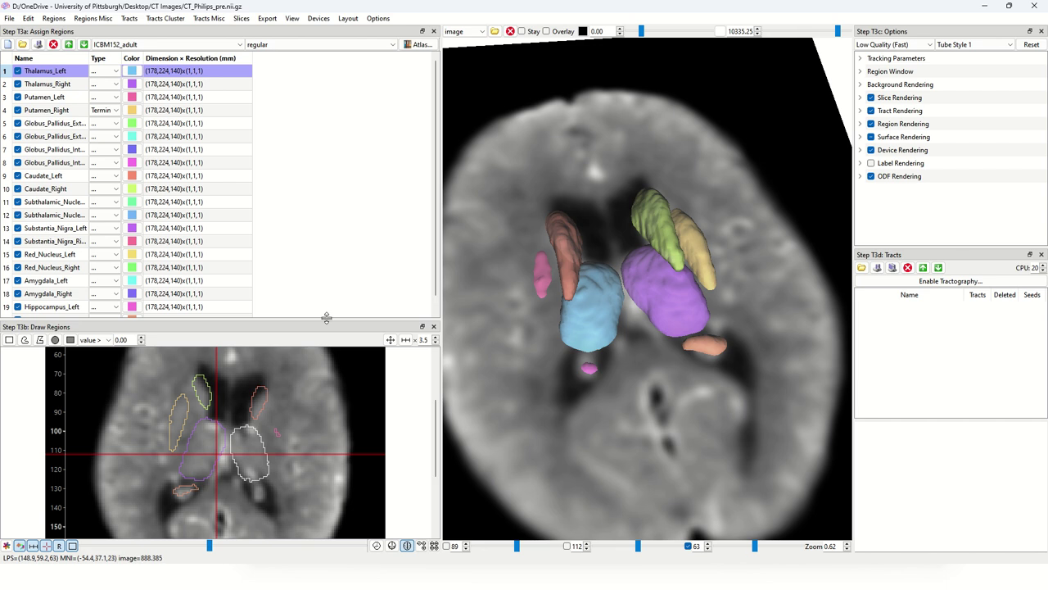
{"action": "left_click_drag", "start_coordinate": [329, 319], "coordinate": [329, 121]}
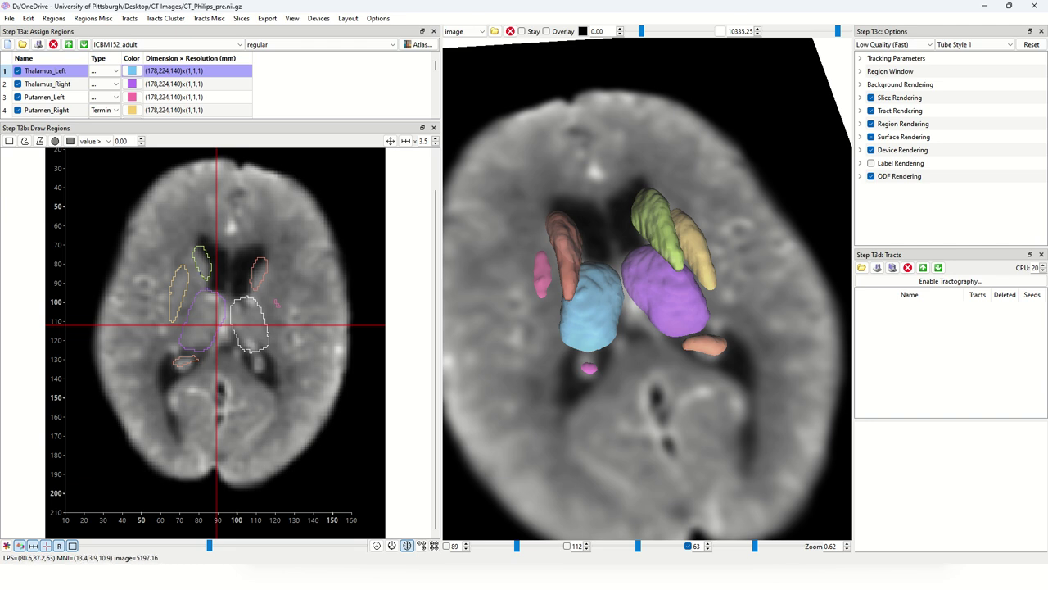
Step: Switch the ICBM152_adult template variant to large_ventricle and delete all current regions from the list
{"action": "left_click", "coordinate": [288, 47]}
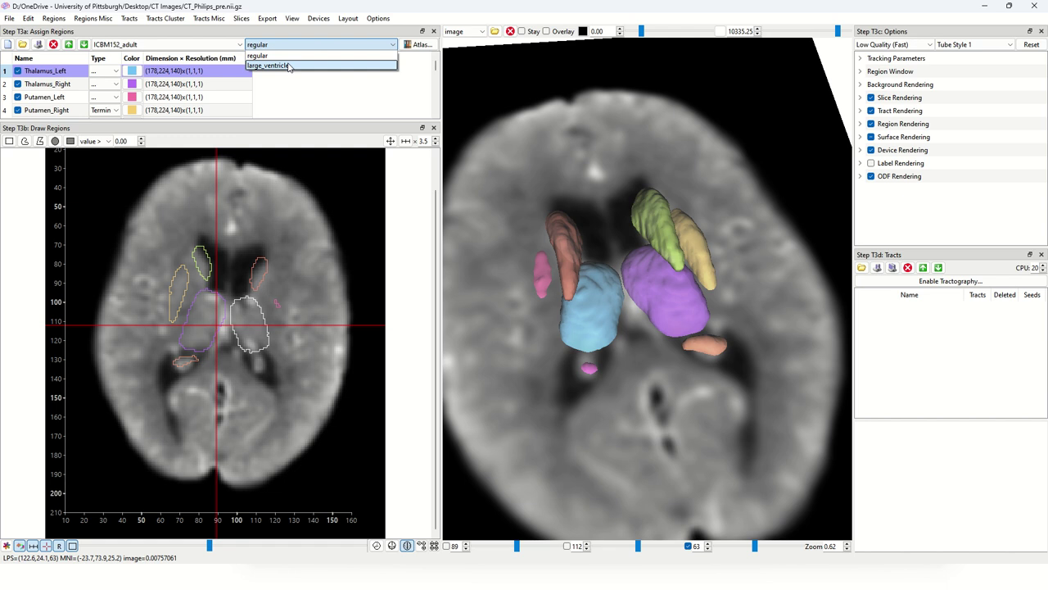
{"action": "left_click", "coordinate": [288, 66]}
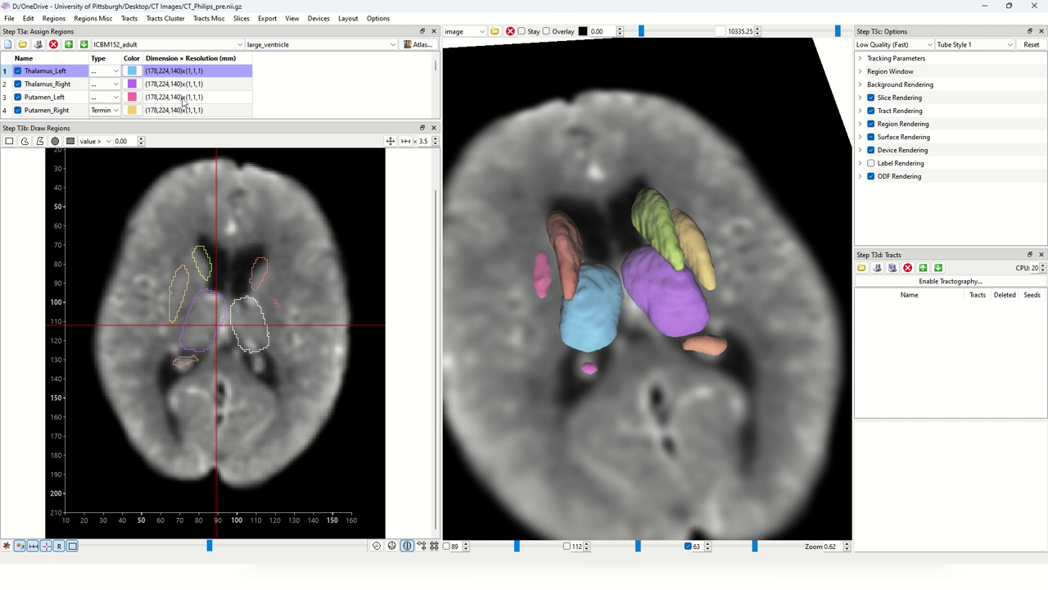
{"action": "right_click", "coordinate": [43, 95]}
{"action": "left_click", "coordinate": [75, 234]}
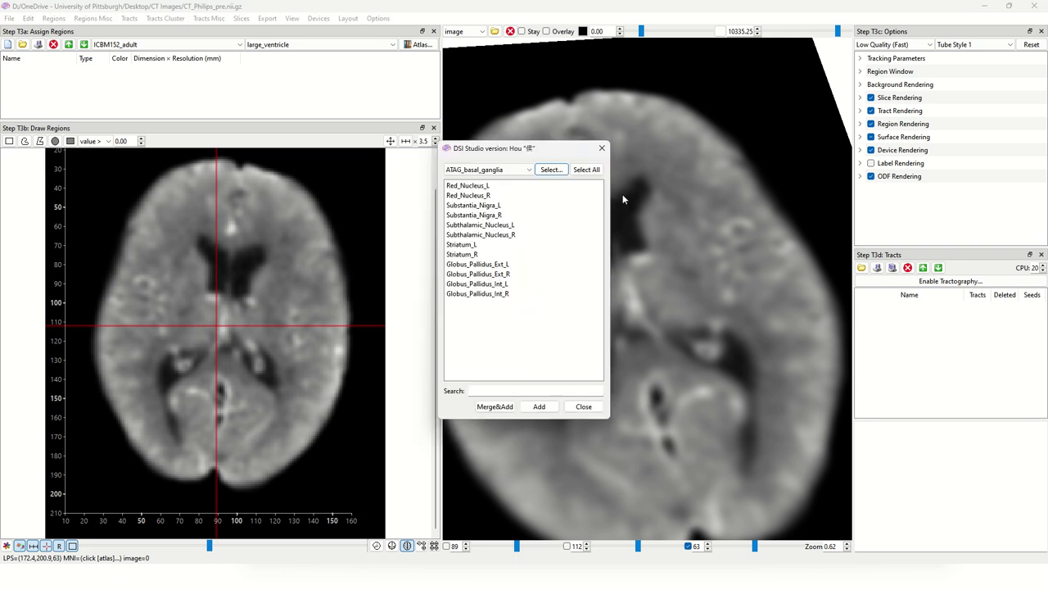
Step: Add all BrainSeg regions except White_Matter, Gray_Matter and Cerebellum, and close the atlas dialog
{"action": "left_click", "coordinate": [483, 172]}
{"action": "left_click", "coordinate": [471, 195]}
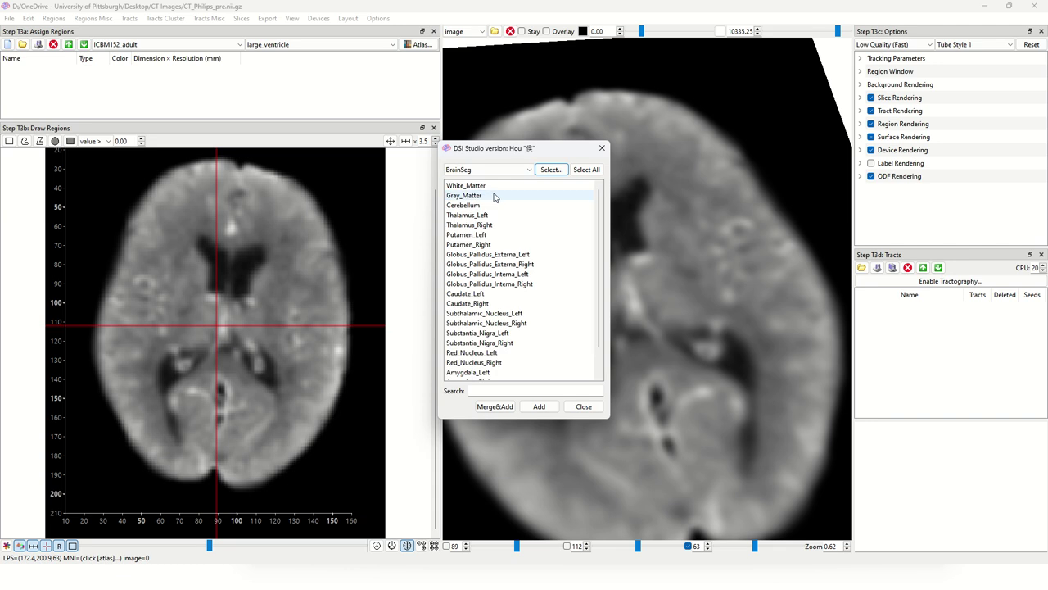
{"action": "left_click", "coordinate": [587, 169]}
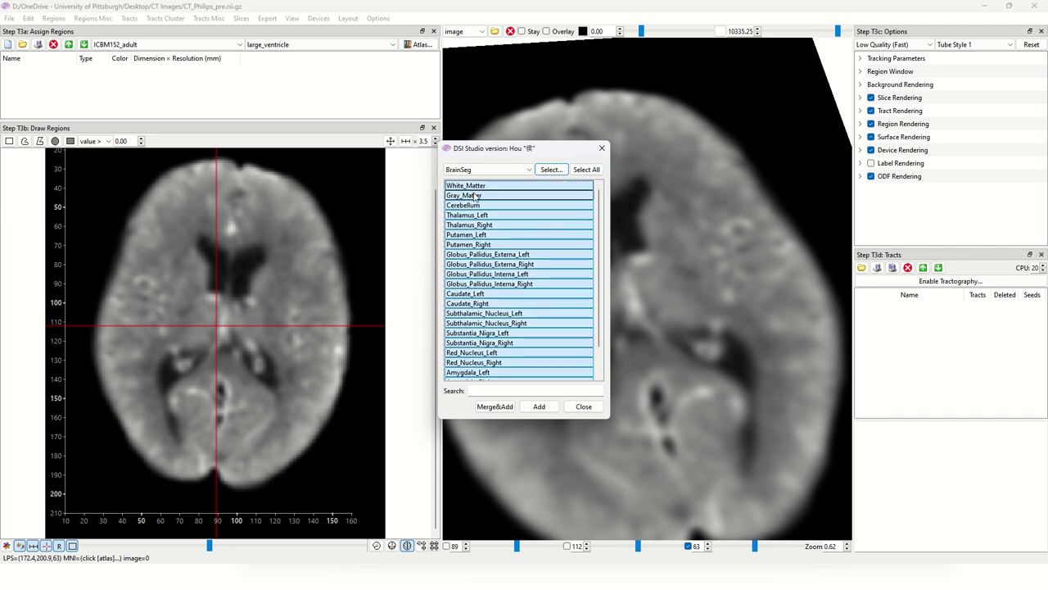
{"action": "left_click", "coordinate": [475, 185]}
{"action": "left_click", "coordinate": [480, 195]}
{"action": "left_click", "coordinate": [483, 204]}
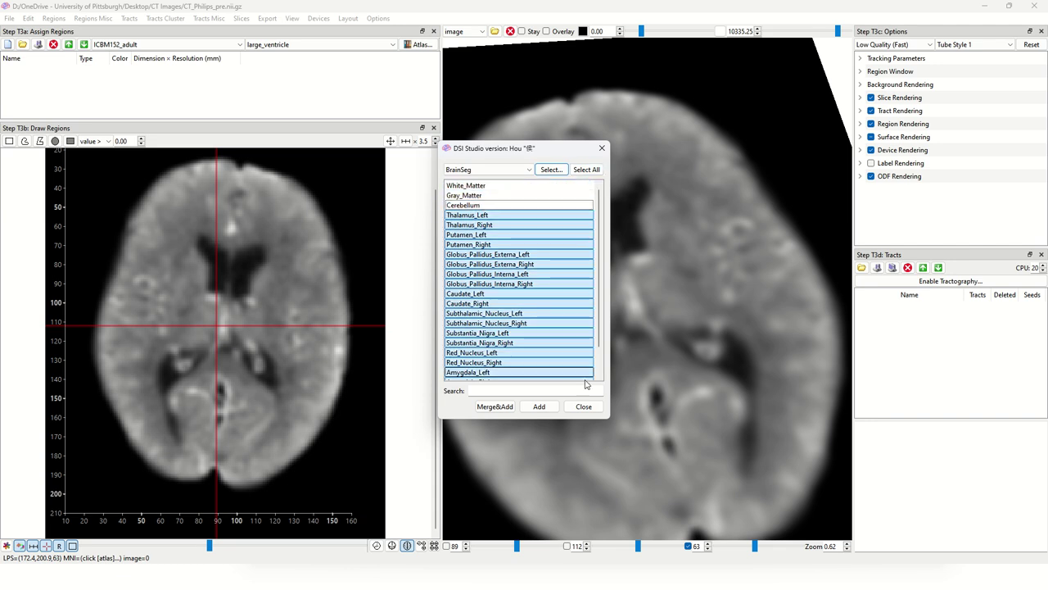
{"action": "left_click", "coordinate": [539, 406]}
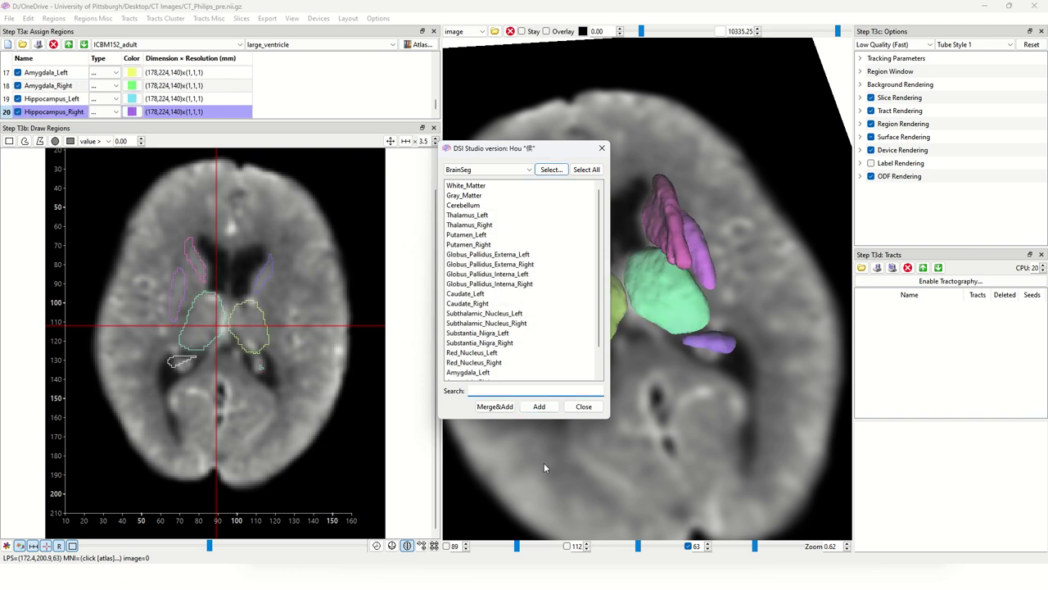
{"action": "left_click", "coordinate": [585, 407]}
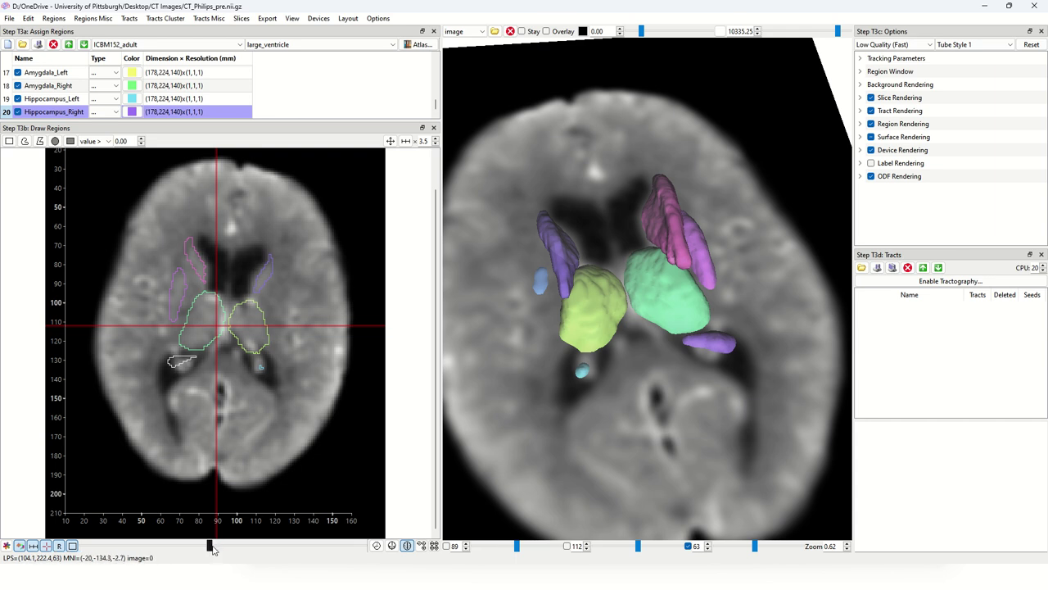
Step: Examine how the deep brain region outlines fit the CT across axial slices 45 to 66 around the ventricles
{"action": "mouse_move", "coordinate": [212, 551]}
{"action": "left_mouse_down"}
{"action": "mouse_move", "coordinate": [224, 552]}
{"action": "mouse_move", "coordinate": [195, 554]}
{"action": "left_mouse_up"}
{"action": "scroll", "coordinate": [195, 554], "scroll_direction": "down", "scroll_amount": 3}
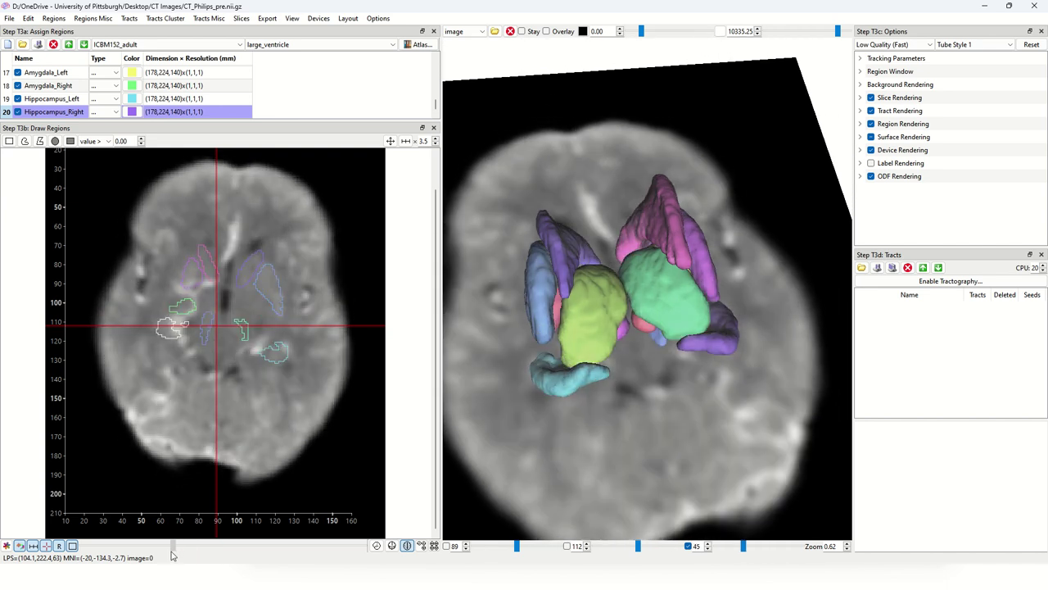
{"action": "scroll", "coordinate": [205, 554], "scroll_direction": "up", "scroll_amount": 4}
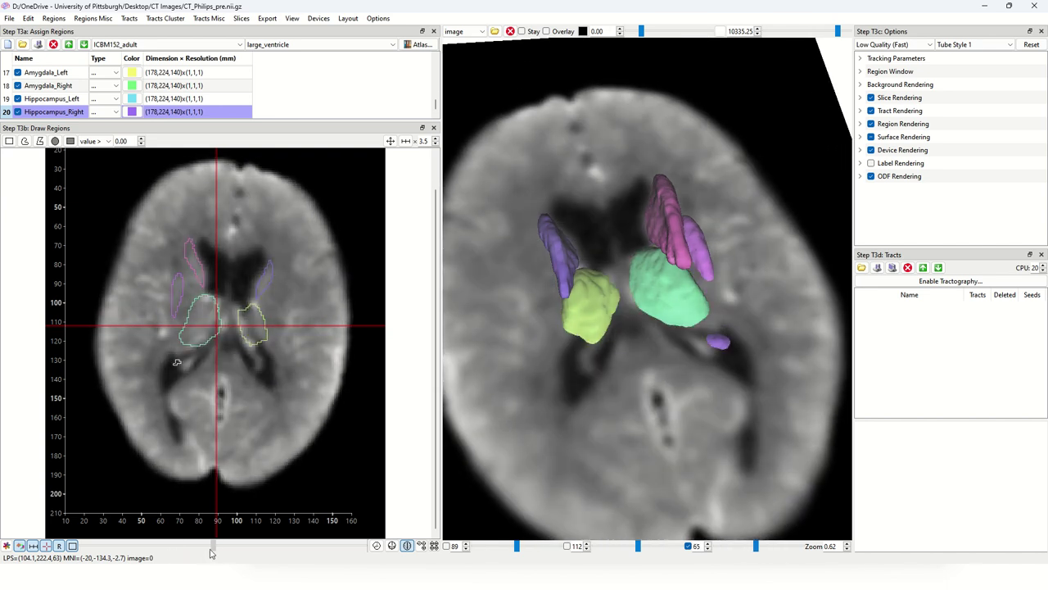
{"action": "scroll", "coordinate": [205, 554], "scroll_direction": "down", "scroll_amount": 1}
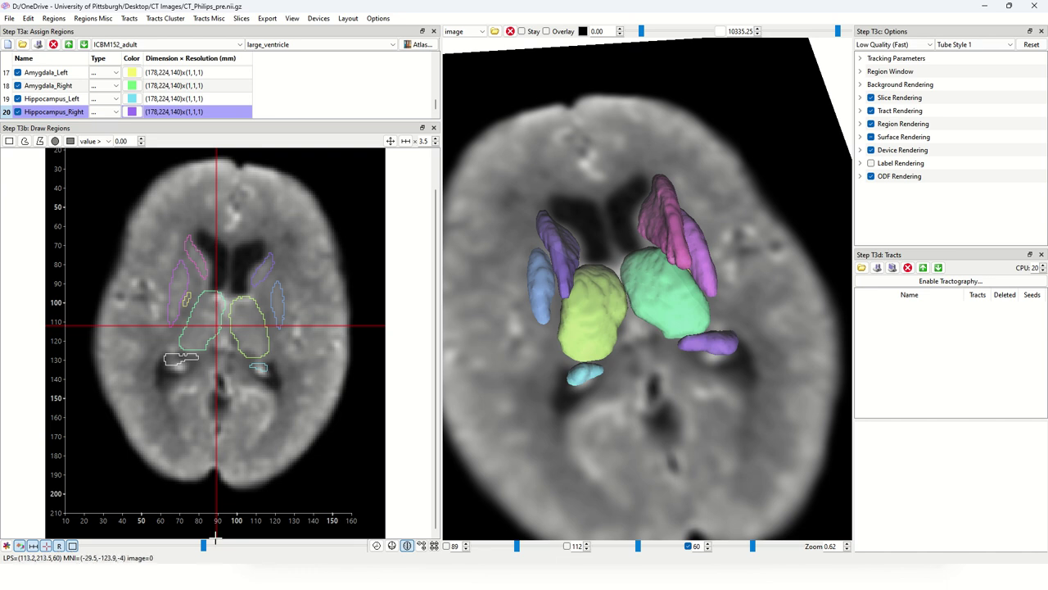
{"action": "mouse_move", "coordinate": [204, 545]}
{"action": "left_mouse_down"}
{"action": "mouse_move", "coordinate": [183, 548]}
{"action": "mouse_move", "coordinate": [223, 549]}
{"action": "mouse_move", "coordinate": [207, 549]}
{"action": "left_mouse_up"}
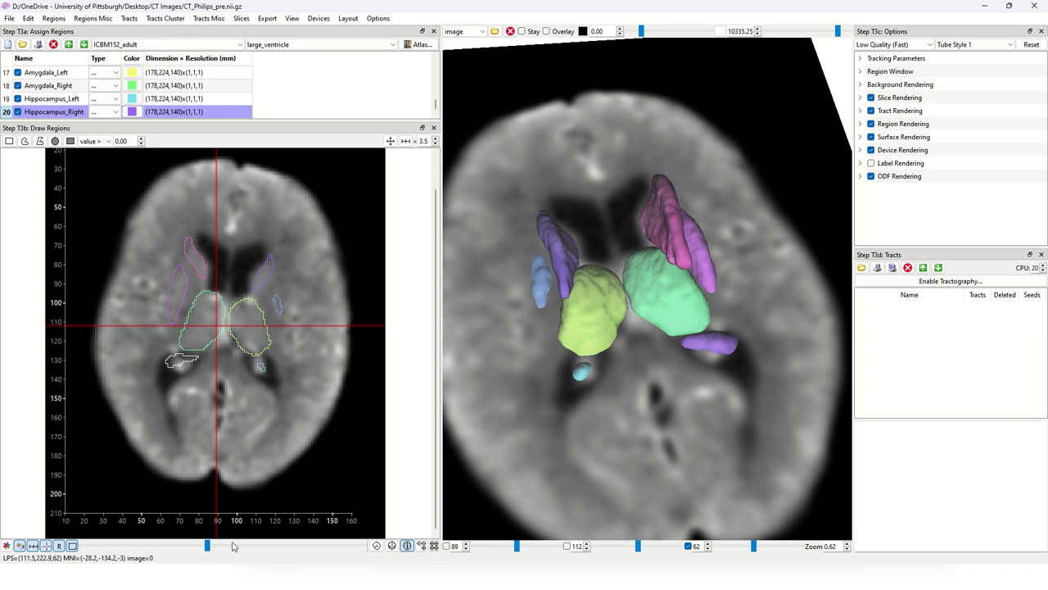
{"action": "mouse_move", "coordinate": [207, 546]}
{"action": "left_mouse_down"}
{"action": "mouse_move", "coordinate": [194, 547]}
{"action": "mouse_move", "coordinate": [239, 542]}
{"action": "mouse_move", "coordinate": [152, 551]}
{"action": "mouse_move", "coordinate": [219, 545]}
{"action": "left_mouse_up"}
{"action": "scroll", "coordinate": [229, 528], "scroll_direction": "down", "scroll_amount": 20}
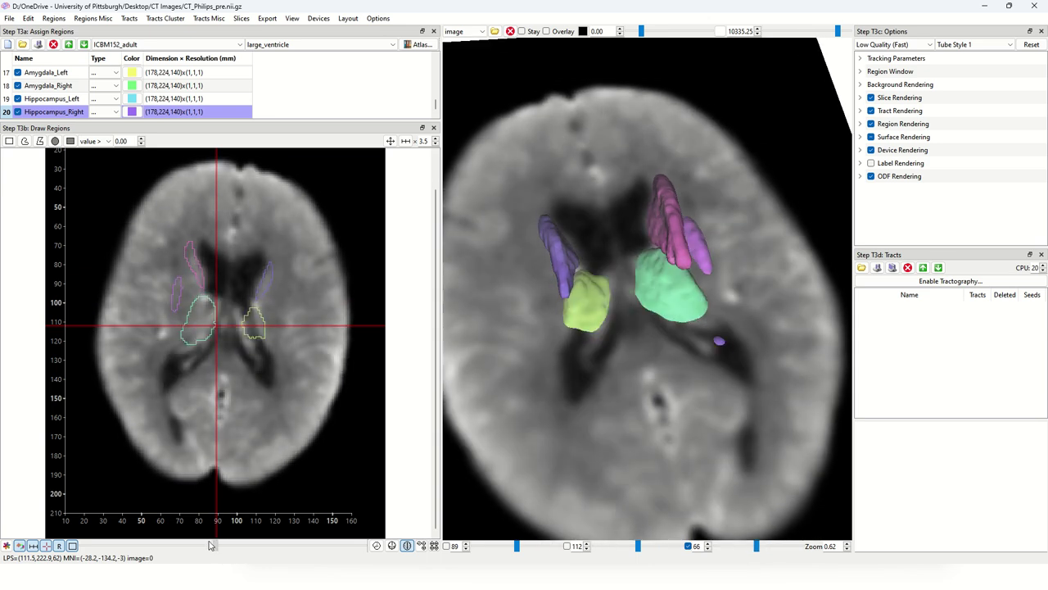
{"action": "scroll", "coordinate": [228, 526], "scroll_direction": "up", "scroll_amount": 1}
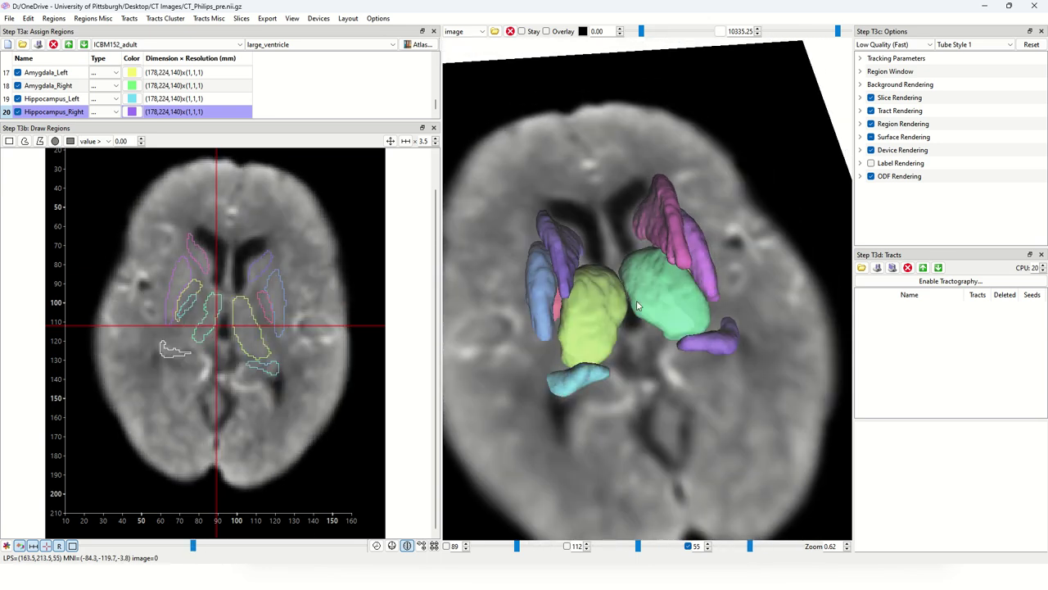
Step: Insert the original CT_Philips.nii.gz scan as an additional slice image
{"action": "left_click_drag", "start_coordinate": [655, 352], "coordinate": [458, 334]}
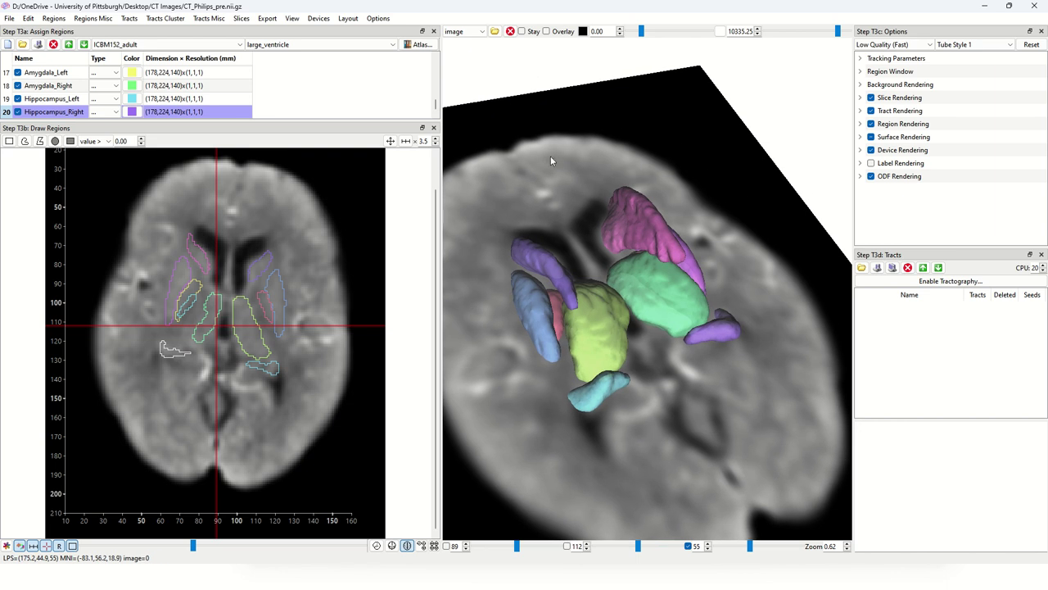
{"action": "left_click", "coordinate": [241, 19]}
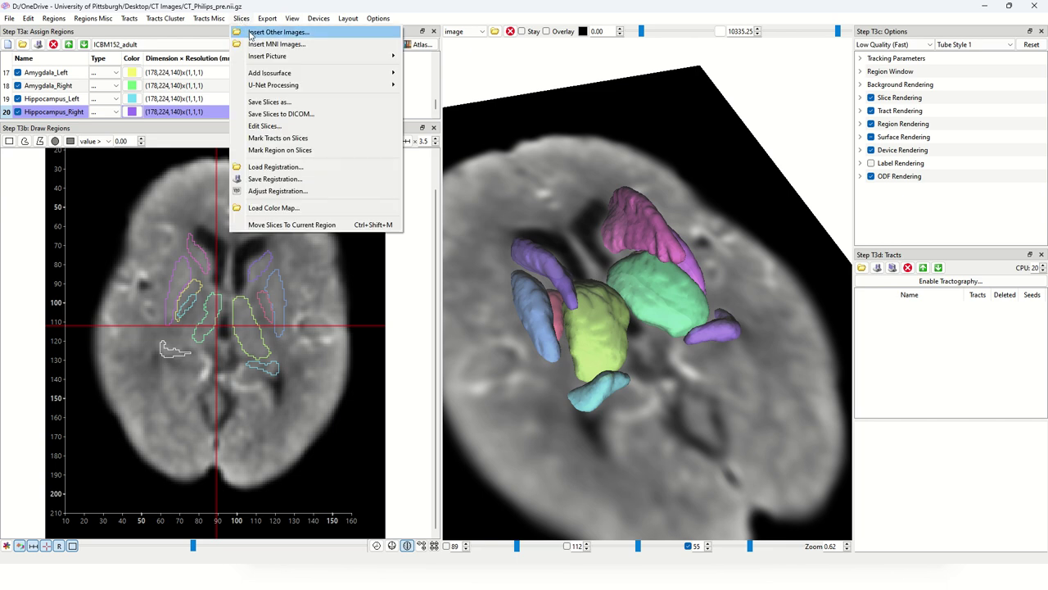
{"action": "left_click", "coordinate": [253, 33]}
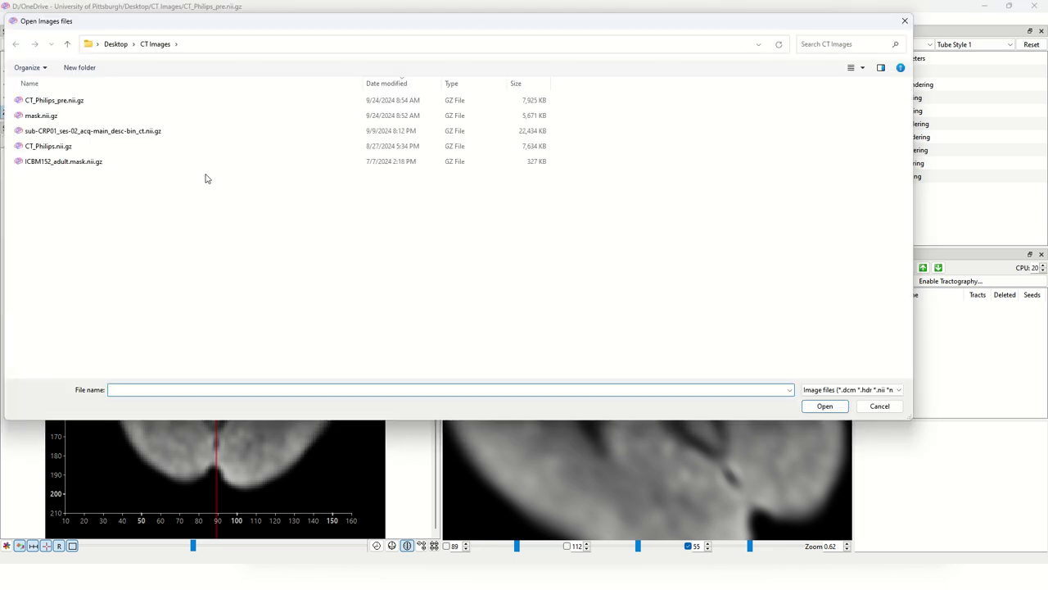
{"action": "left_click", "coordinate": [71, 101]}
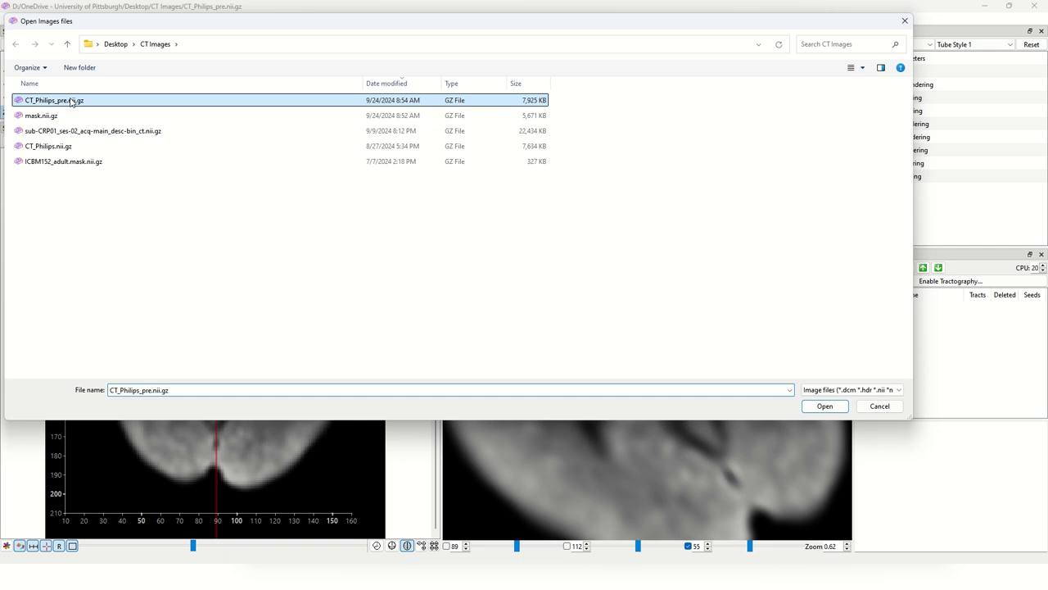
{"action": "left_click", "coordinate": [60, 149]}
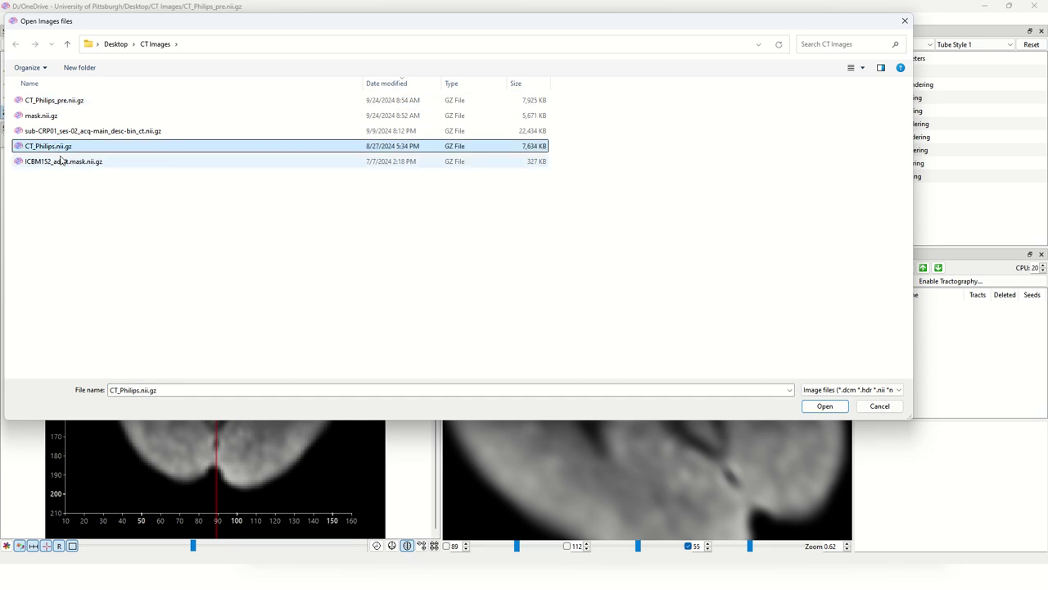
{"action": "left_click", "coordinate": [61, 161]}
{"action": "left_click", "coordinate": [80, 148]}
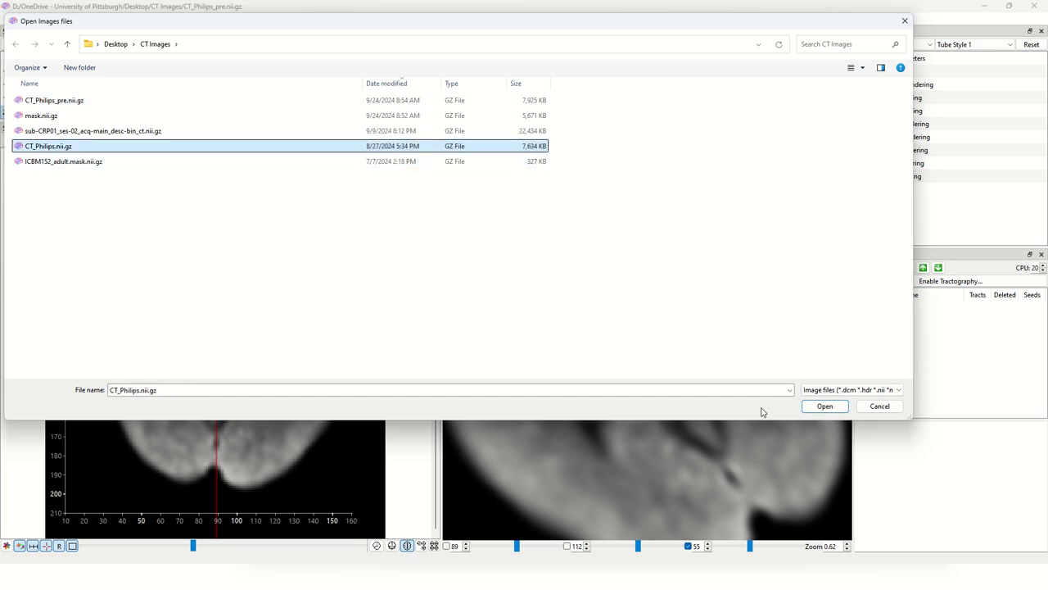
{"action": "left_click", "coordinate": [822, 407]}
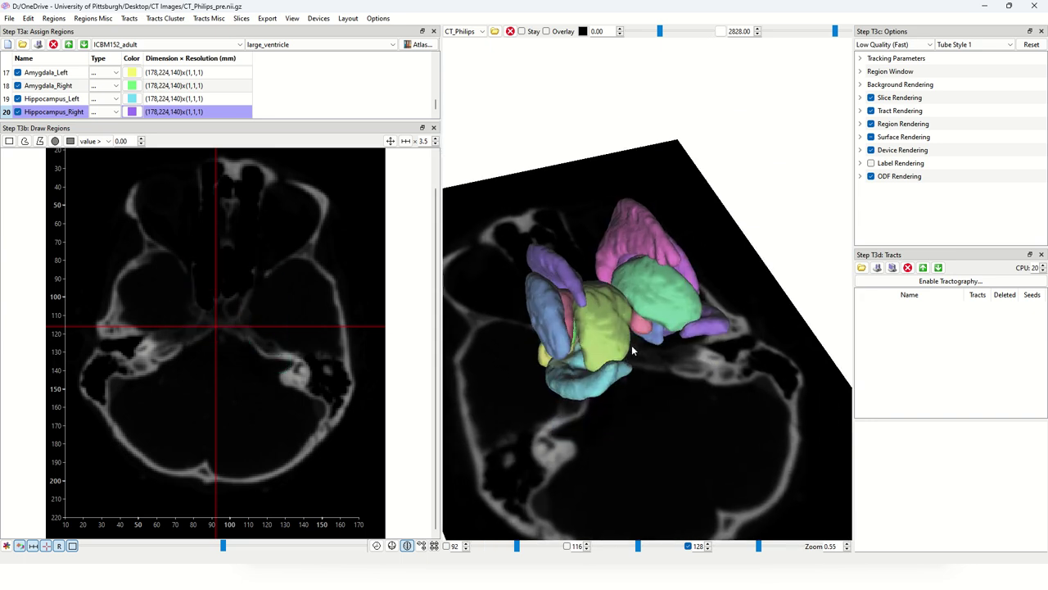
Step: Open the registration adjustment for the inserted CT_Philips image and alternate between the two images to compare their alignment
{"action": "scroll", "coordinate": [632, 348], "scroll_direction": "up", "scroll_amount": 1}
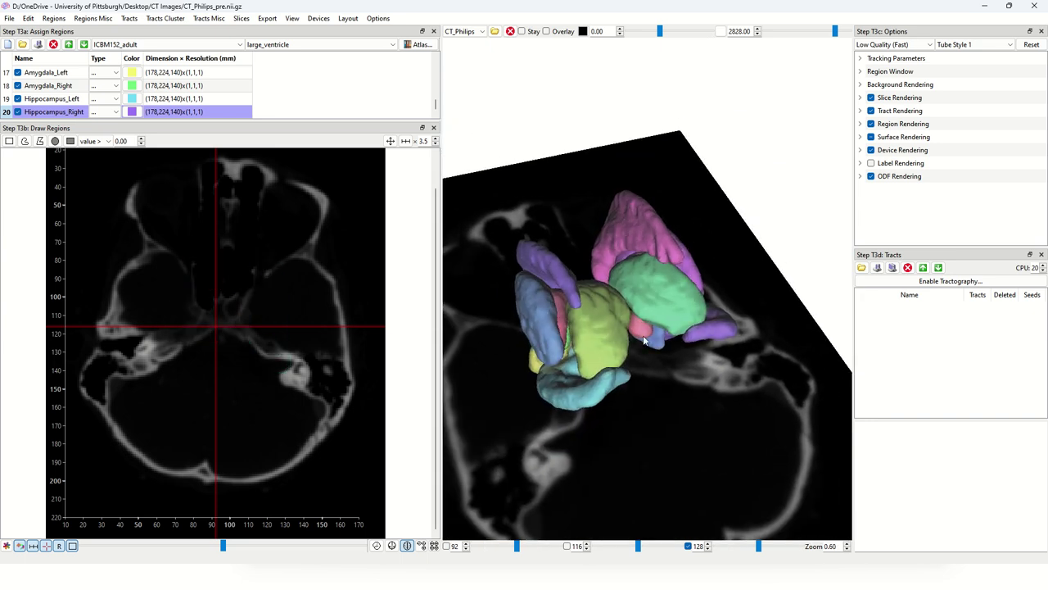
{"action": "mouse_move", "coordinate": [644, 342]}
{"action": "left_mouse_down"}
{"action": "mouse_move", "coordinate": [644, 384]}
{"action": "mouse_move", "coordinate": [643, 358]}
{"action": "left_mouse_up"}
{"action": "scroll", "coordinate": [643, 358], "scroll_direction": "down", "scroll_amount": 2}
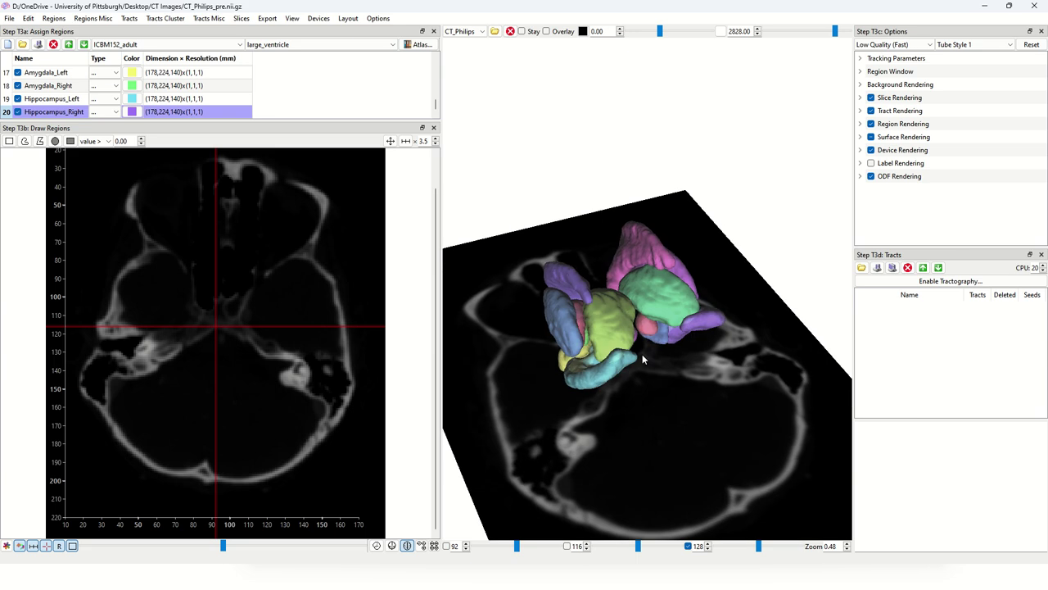
{"action": "left_click", "coordinate": [241, 18]}
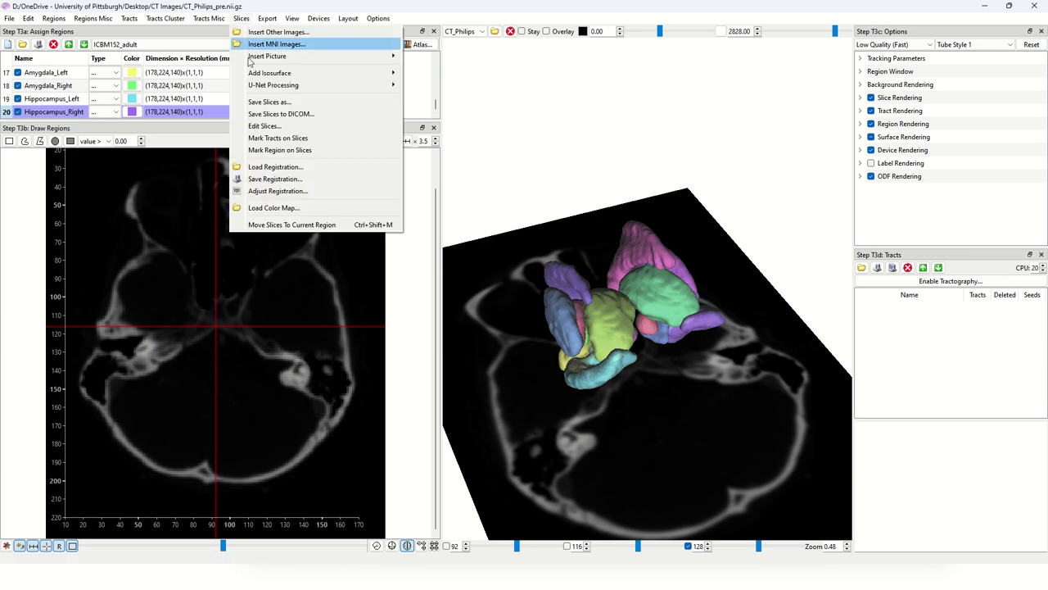
{"action": "left_click", "coordinate": [287, 191]}
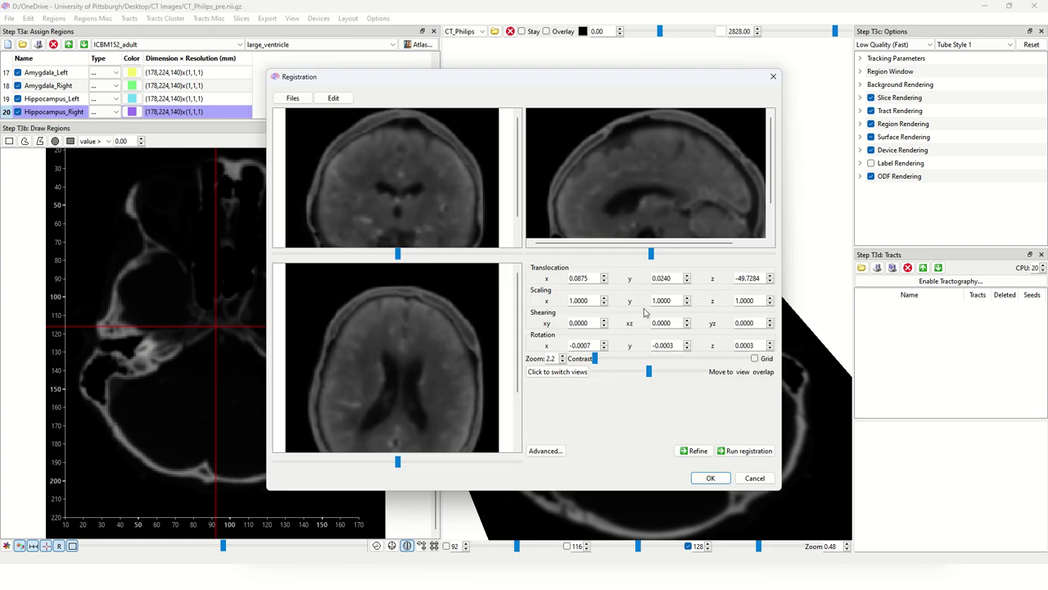
{"action": "left_click", "coordinate": [575, 373]}
{"action": "left_click", "coordinate": [576, 373]}
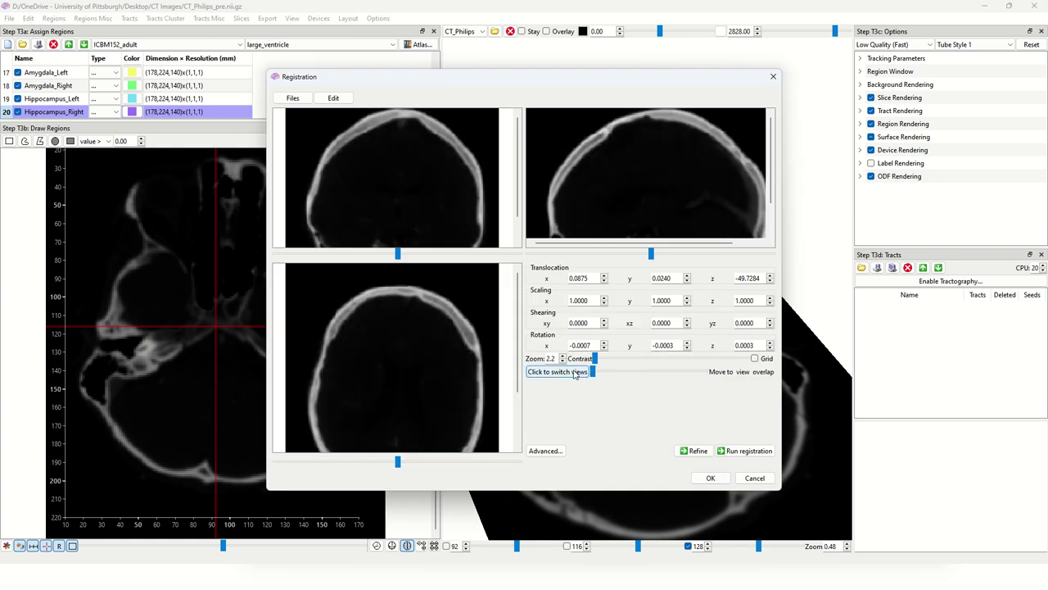
{"action": "left_click", "coordinate": [576, 372]}
{"action": "left_click", "coordinate": [575, 373]}
{"action": "scroll", "coordinate": [774, 181], "scroll_direction": "up", "scroll_amount": 3}
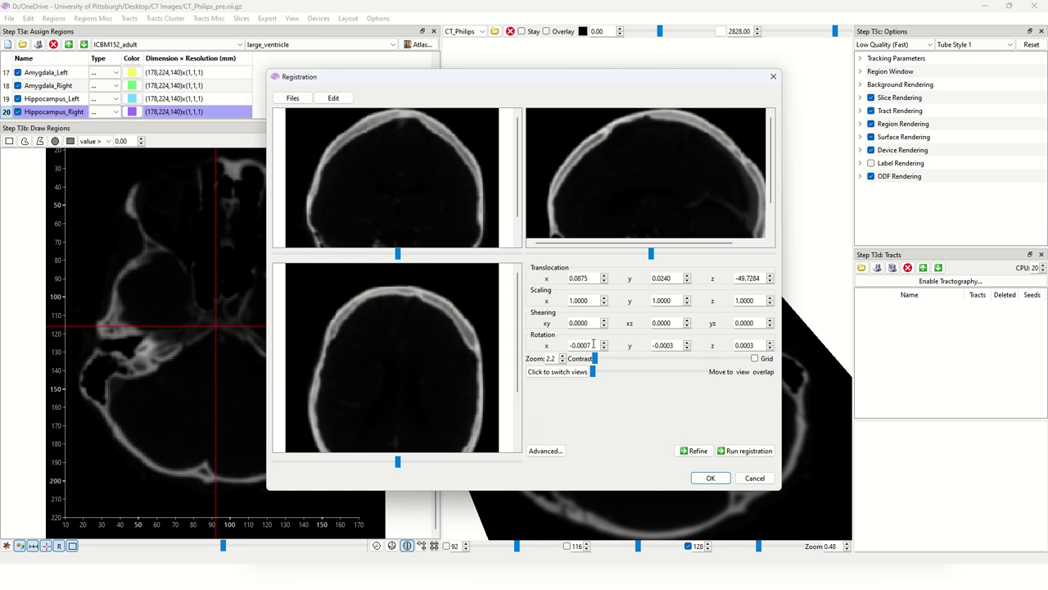
Step: Set the registration's x, y and z rotation to 0
{"action": "left_click_drag", "start_coordinate": [593, 345], "coordinate": [568, 345]}
{"action": "right_click", "coordinate": [568, 345]}
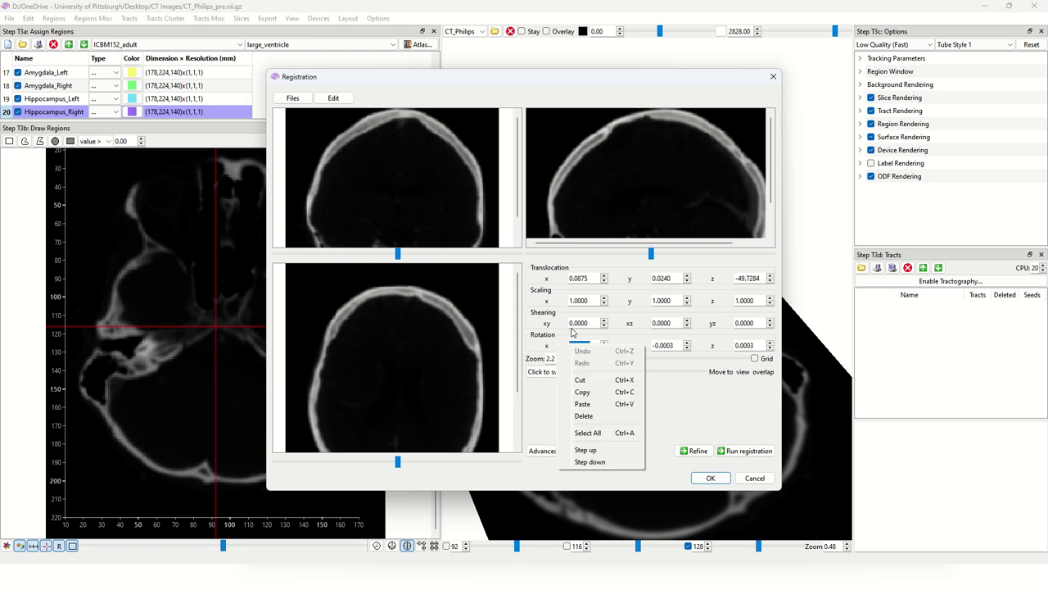
{"action": "key", "text": "Escape"}
{"action": "type", "text": "0"}
{"action": "key", "text": "Tab"}
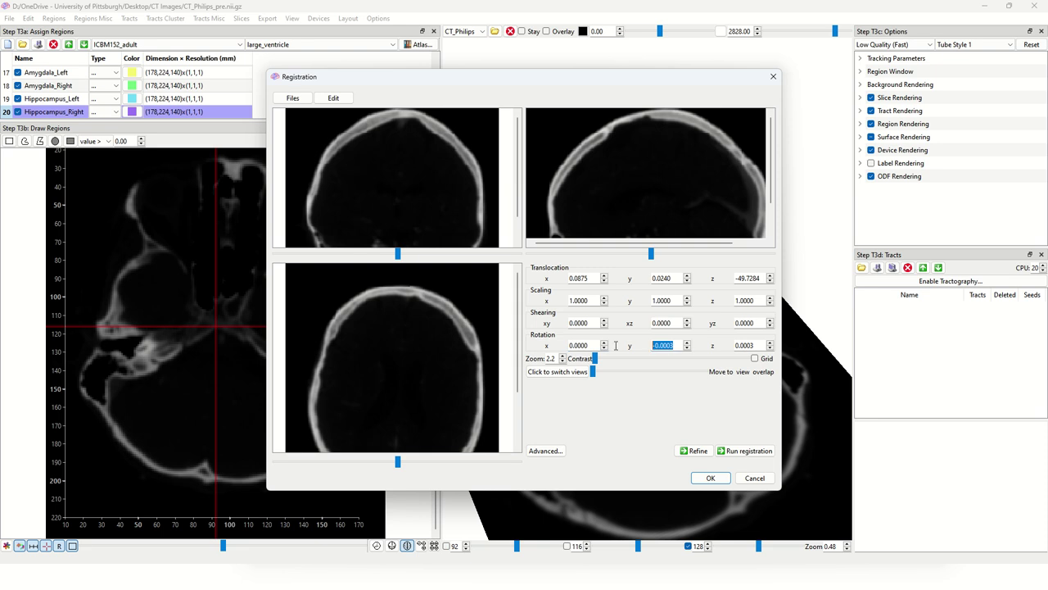
{"action": "type", "text": "0"}
{"action": "key", "text": "Tab"}
{"action": "type", "text": "0"}
Step: Exclude rotation from the registration type, leaving only translocation, and refine the registration
{"action": "left_click", "coordinate": [554, 452]}
{"action": "left_click", "coordinate": [708, 435]}
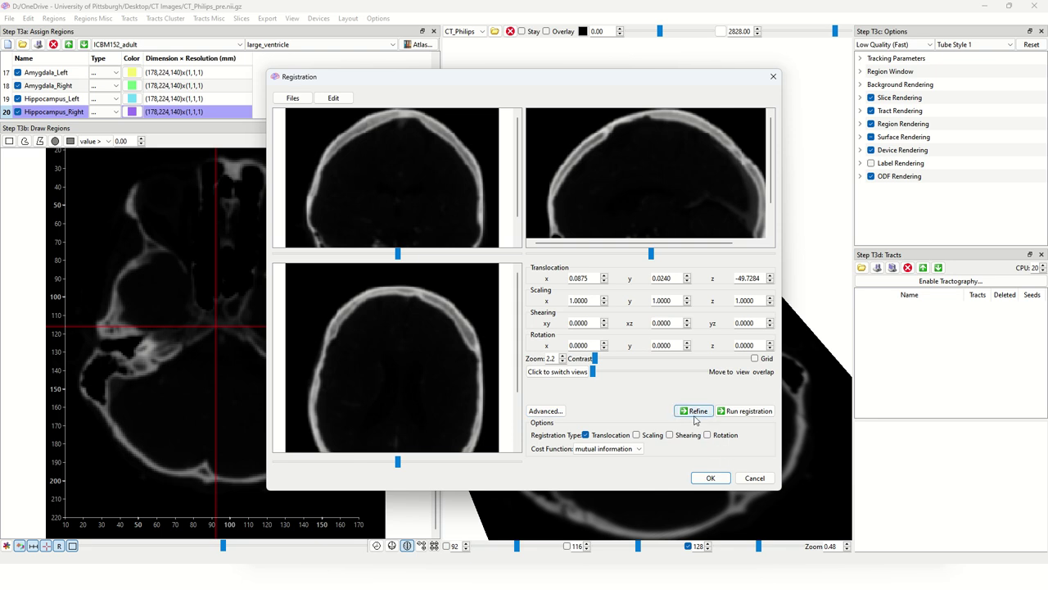
{"action": "left_click", "coordinate": [695, 411]}
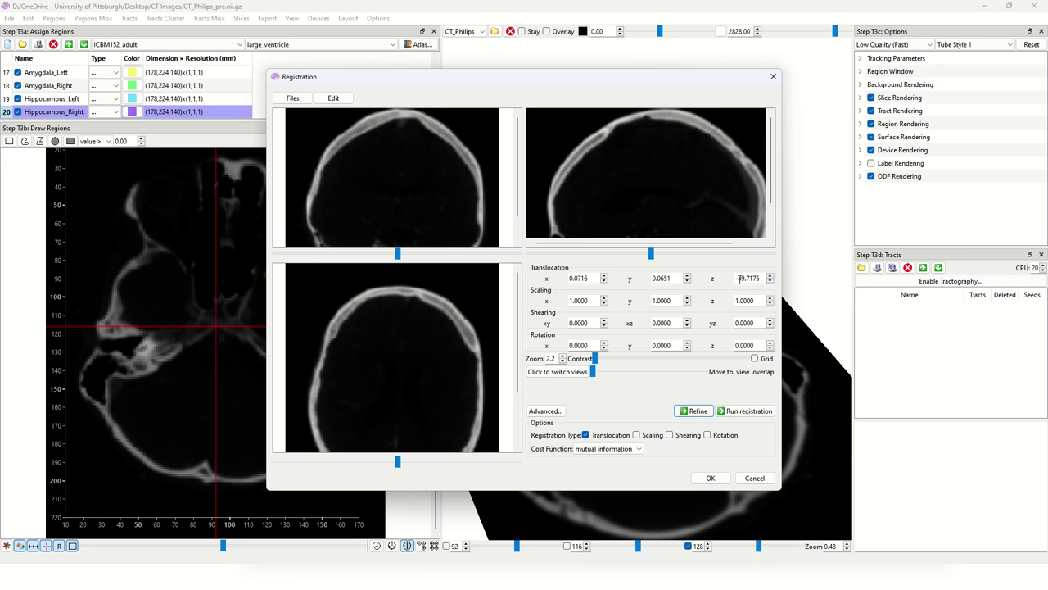
Step: Set the translocation to x 0, y 0 and z -50, and accept the registration
{"action": "left_click_drag", "start_coordinate": [739, 279], "coordinate": [763, 279]}
{"action": "right_click", "coordinate": [760, 281]}
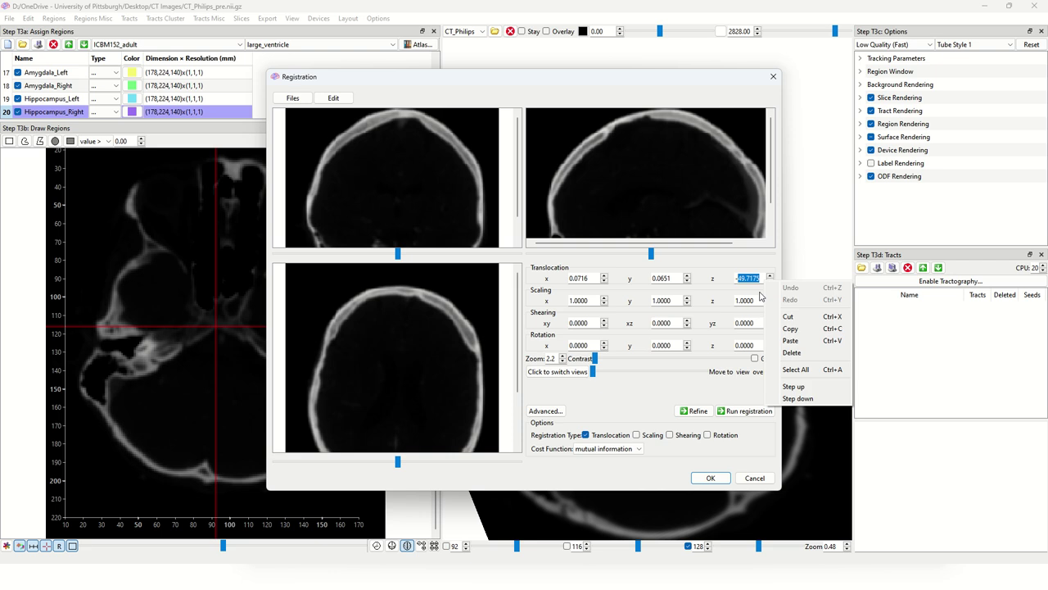
{"action": "left_click", "coordinate": [751, 283]}
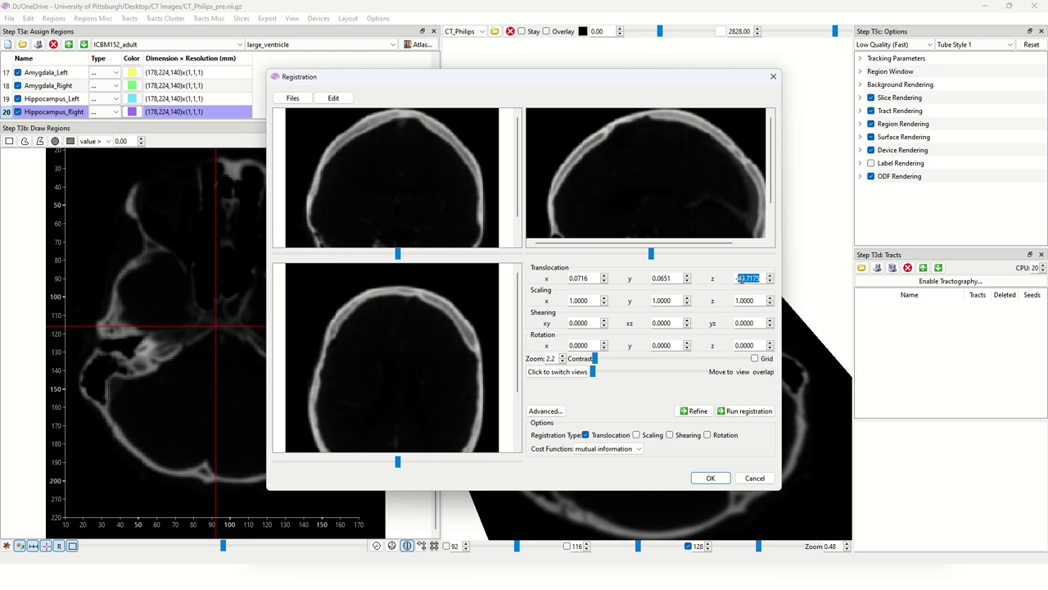
{"action": "type", "text": "-50"}
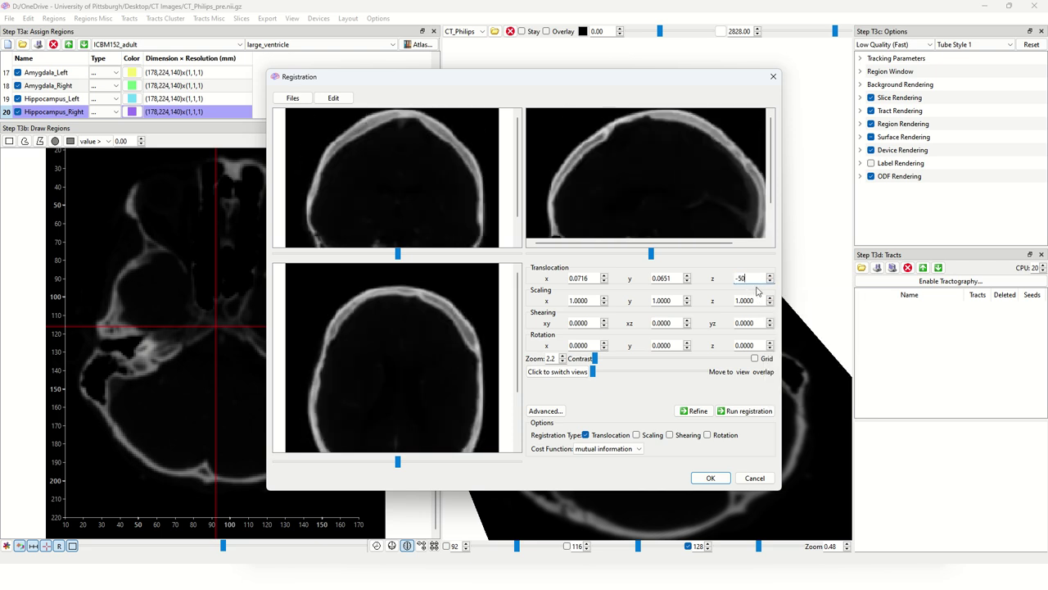
{"action": "left_click_drag", "start_coordinate": [683, 279], "coordinate": [624, 283]}
{"action": "type", "text": "0"}
{"action": "double_click", "coordinate": [585, 278]}
{"action": "type", "text": "0"}
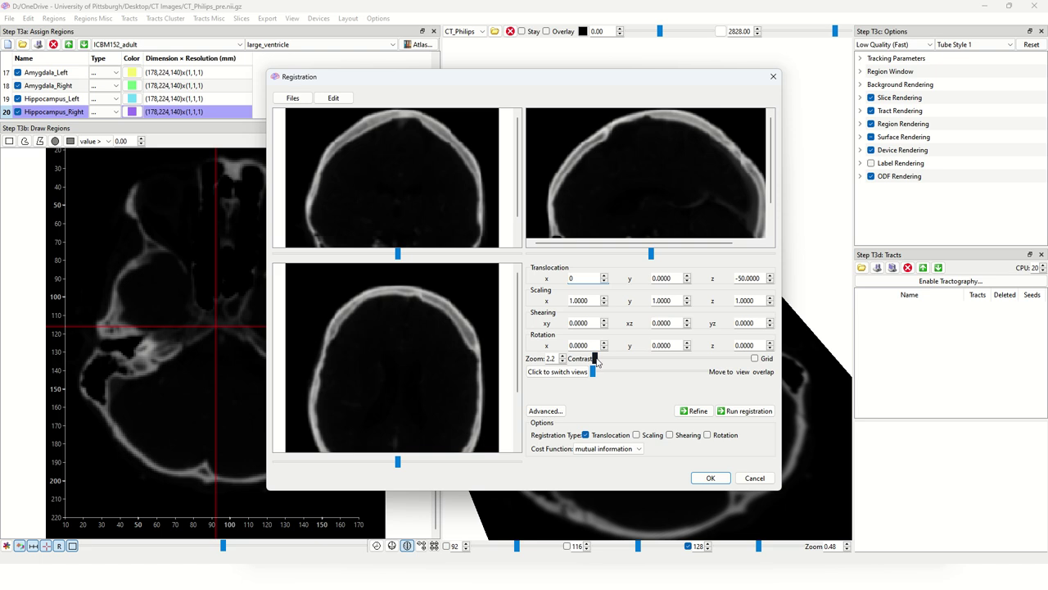
{"action": "left_click", "coordinate": [710, 478]}
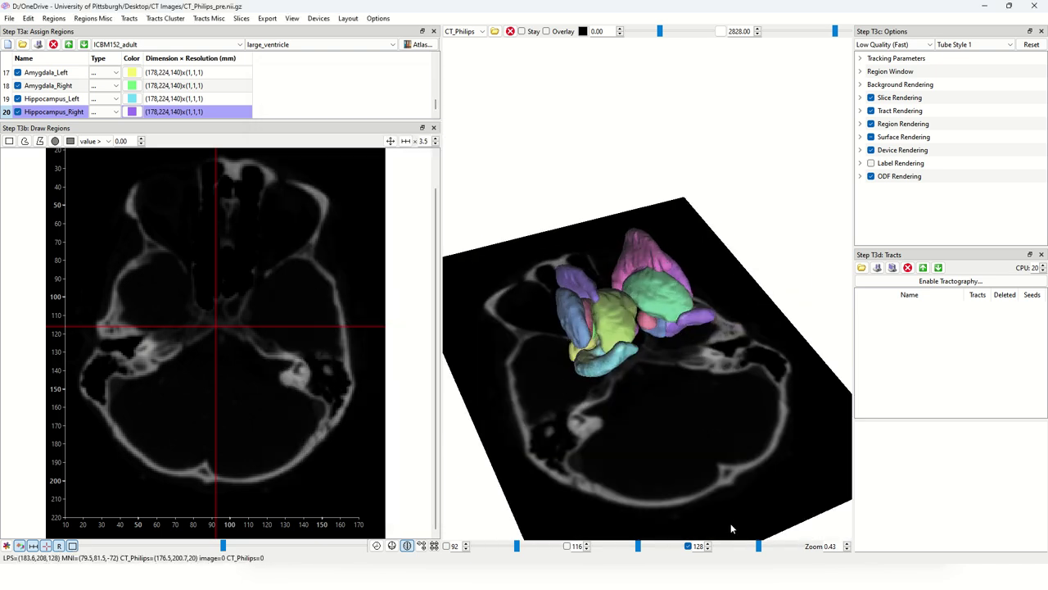
Step: Show axial slice 158 and lower the CT_Philips display maximum to 145.47 to bring out the brain tissue
{"action": "mouse_move", "coordinate": [759, 545]}
{"action": "left_mouse_down"}
{"action": "mouse_move", "coordinate": [749, 545]}
{"action": "mouse_move", "coordinate": [778, 544]}
{"action": "mouse_move", "coordinate": [768, 544]}
{"action": "left_mouse_up"}
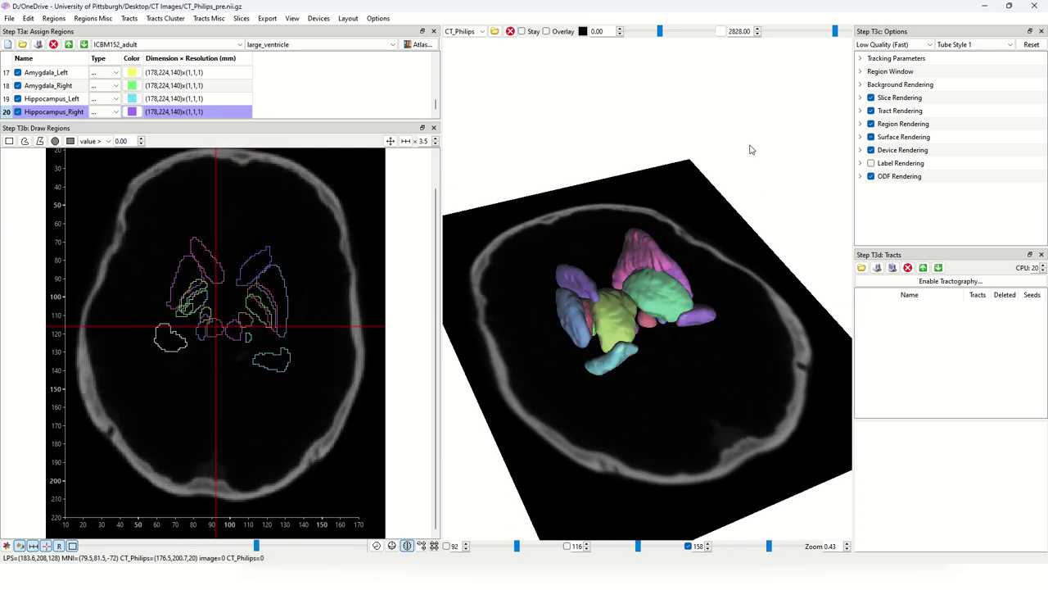
{"action": "left_click_drag", "start_coordinate": [834, 31], "coordinate": [783, 50]}
{"action": "left_click_drag", "start_coordinate": [709, 399], "coordinate": [749, 355]}
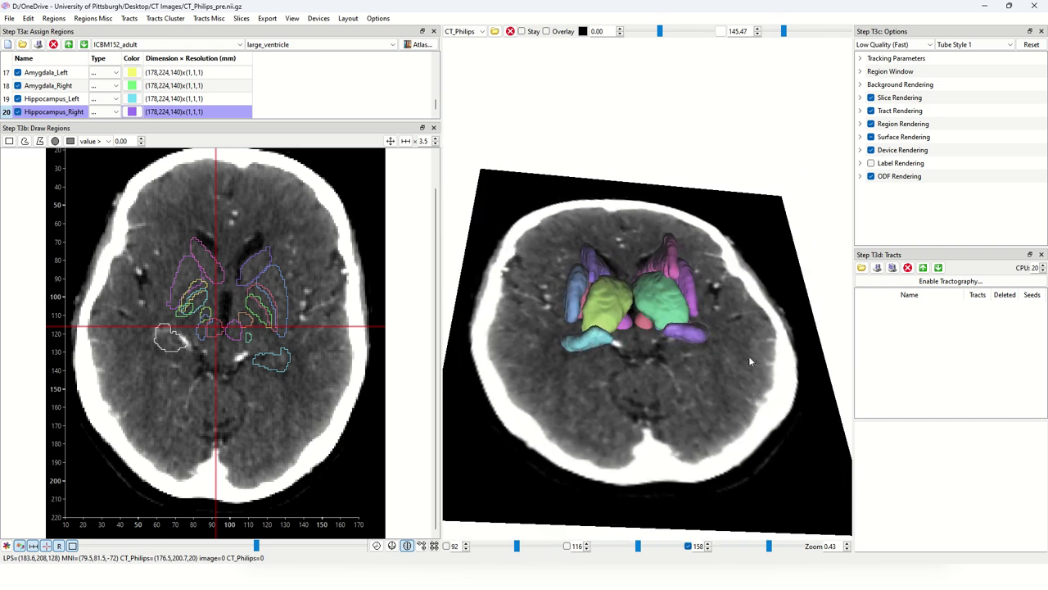
Step: Enable tractography and run fiber tracking for CorticospinalTractL from the ProjectionBrainstem category
{"action": "left_click", "coordinate": [951, 281]}
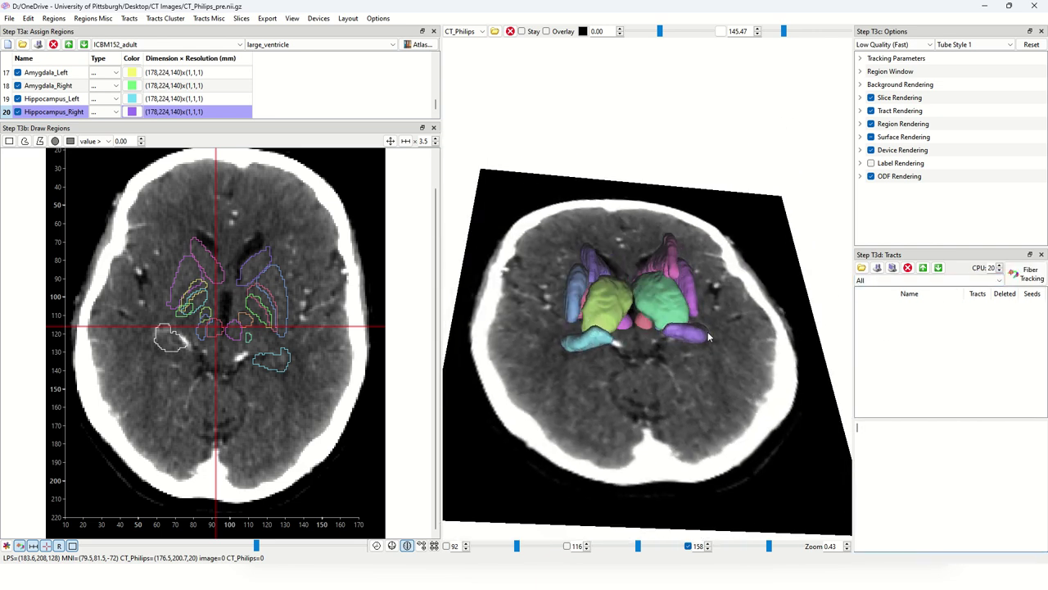
{"action": "left_click", "coordinate": [901, 280]}
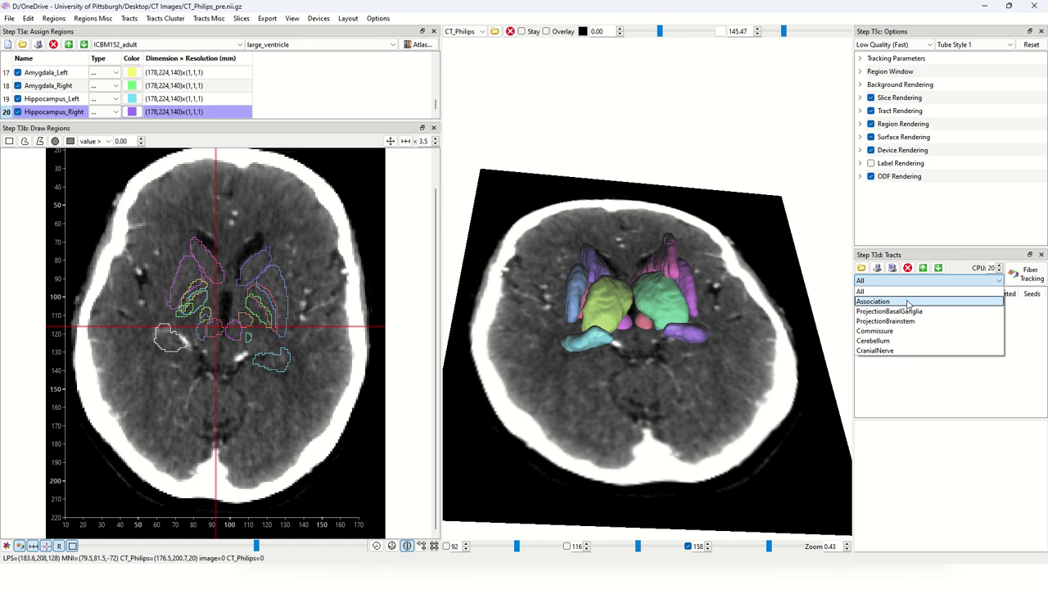
{"action": "left_click", "coordinate": [910, 312]}
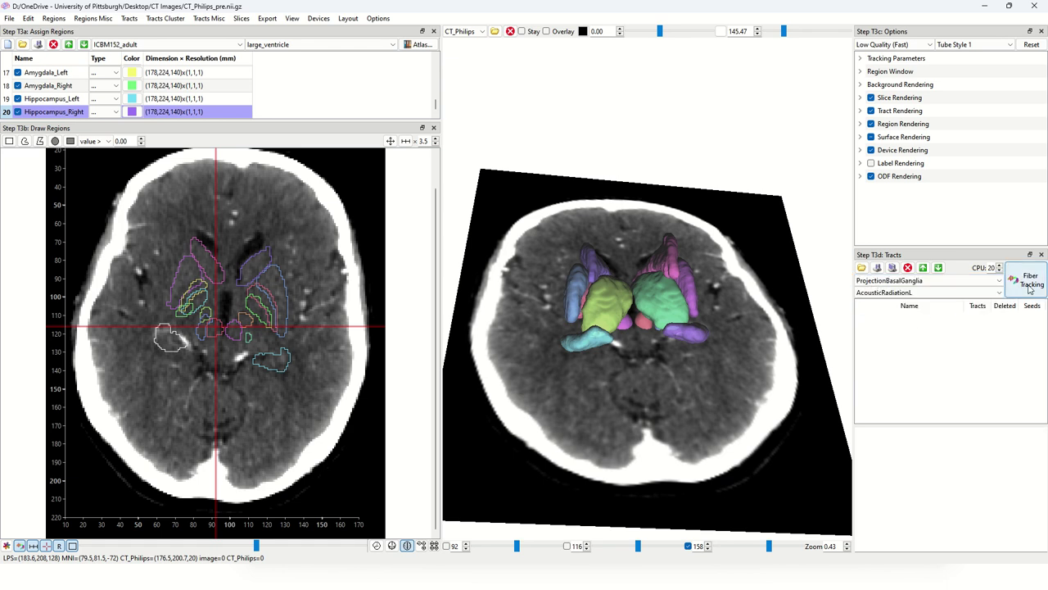
{"action": "left_click", "coordinate": [905, 282]}
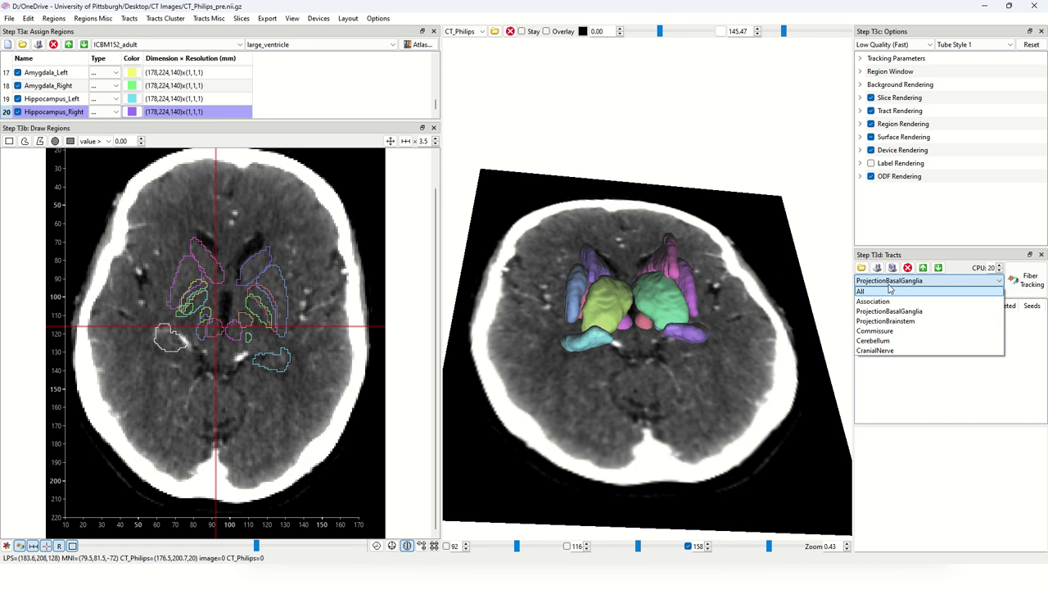
{"action": "left_click", "coordinate": [899, 284]}
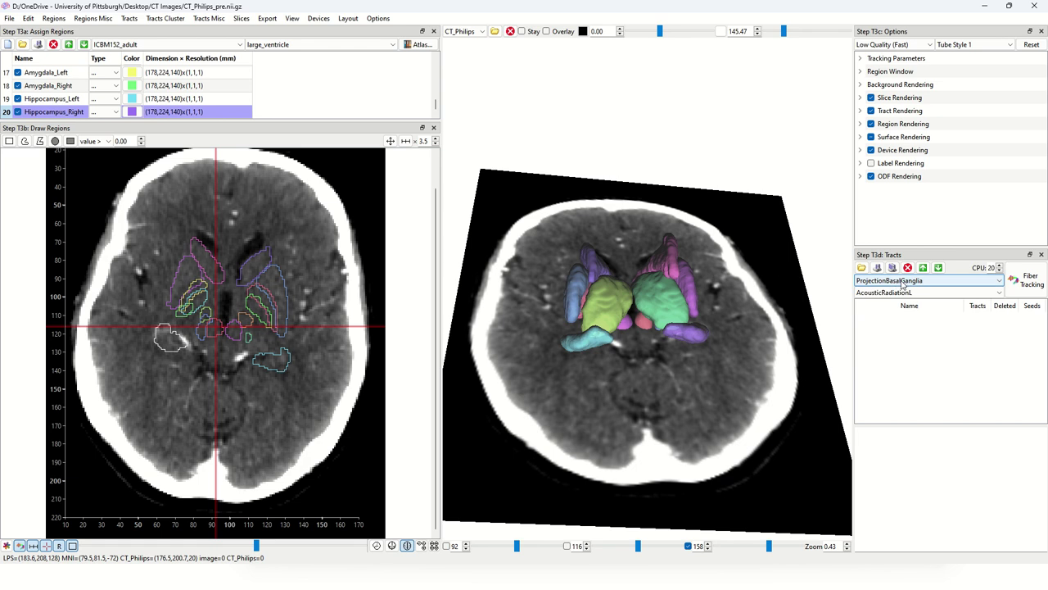
{"action": "left_click", "coordinate": [903, 291]}
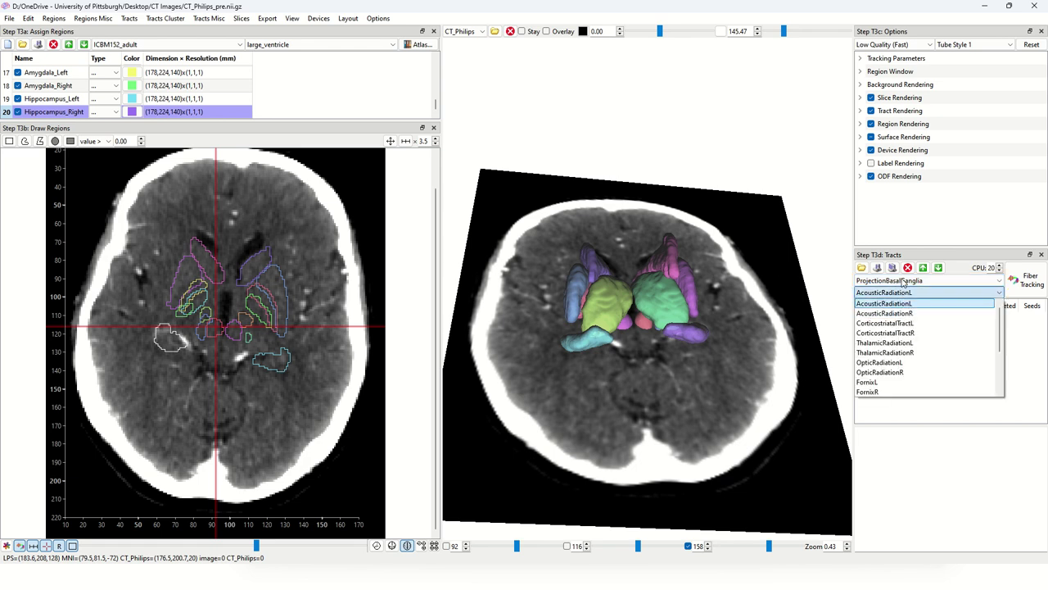
{"action": "scroll", "coordinate": [901, 328], "scroll_direction": "down", "scroll_amount": 3}
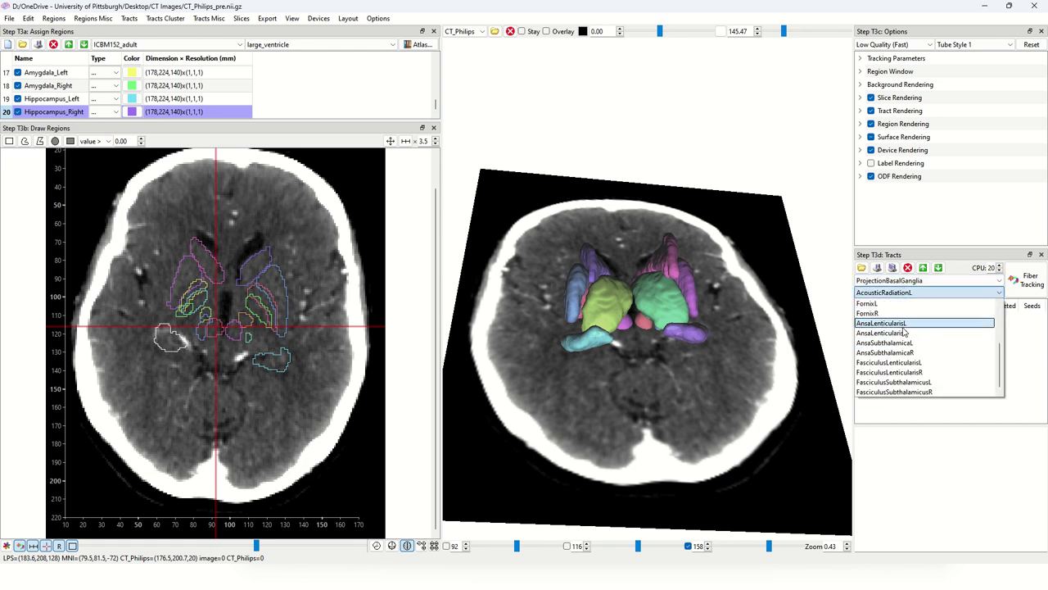
{"action": "left_click", "coordinate": [929, 281]}
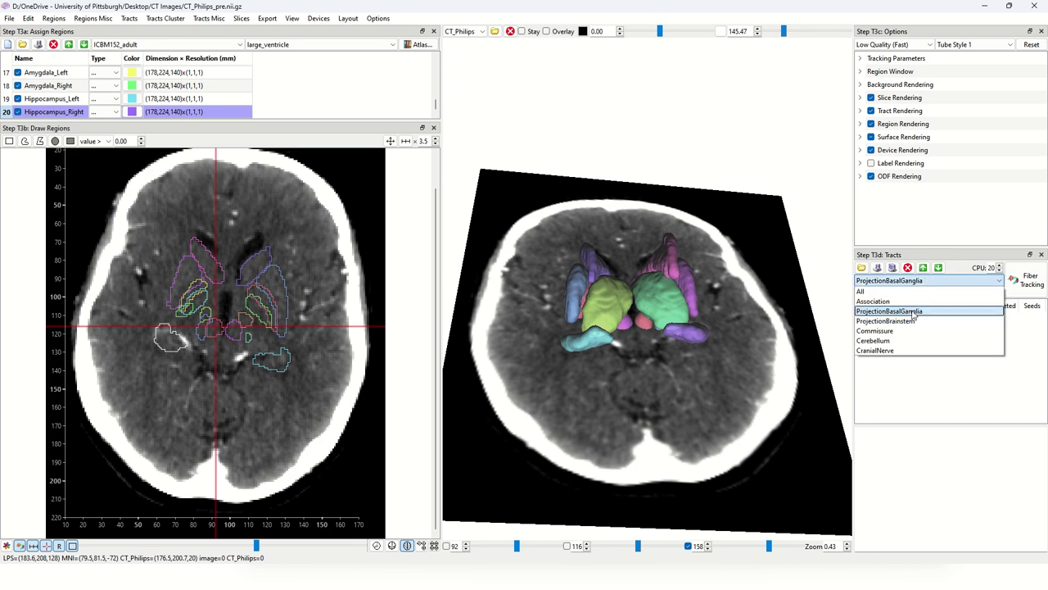
{"action": "left_click", "coordinate": [911, 321]}
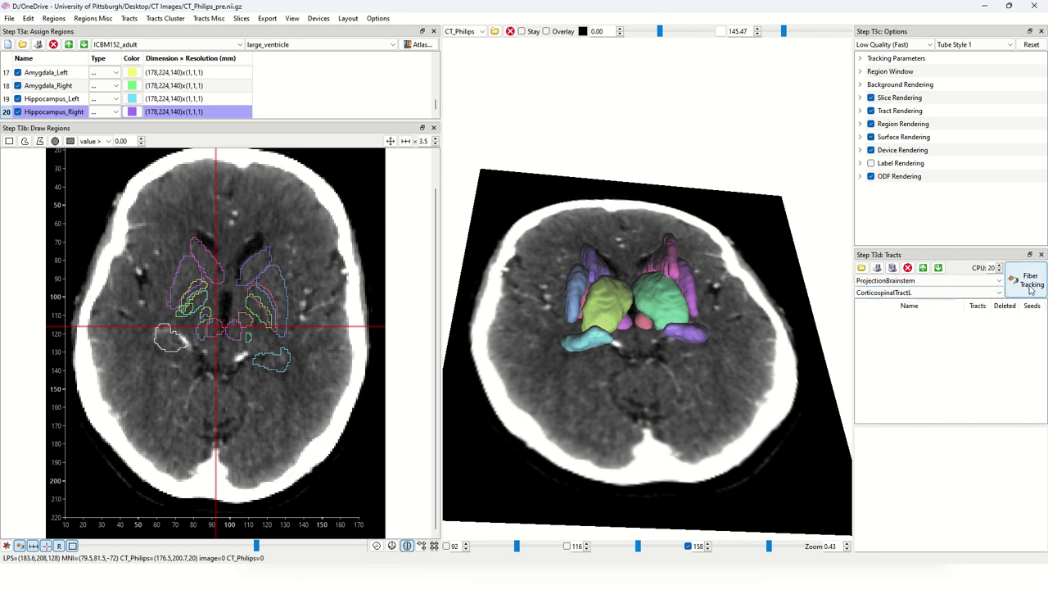
Step: Widen the 3D view and examine the left corticospinal tract against the deep brain regions and the CT slice from several angles
{"action": "left_click_drag", "start_coordinate": [719, 357], "coordinate": [631, 402]}
{"action": "scroll", "coordinate": [662, 299], "scroll_direction": "up", "scroll_amount": 5}
{"action": "scroll", "coordinate": [657, 303], "scroll_direction": "down", "scroll_amount": 3}
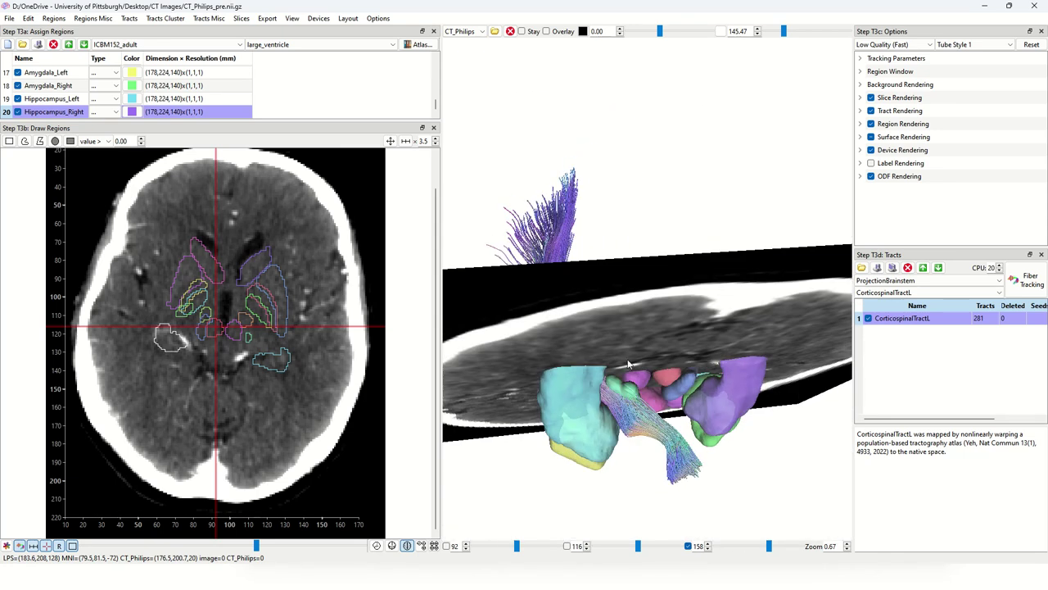
{"action": "left_click_drag", "start_coordinate": [629, 365], "coordinate": [695, 344]}
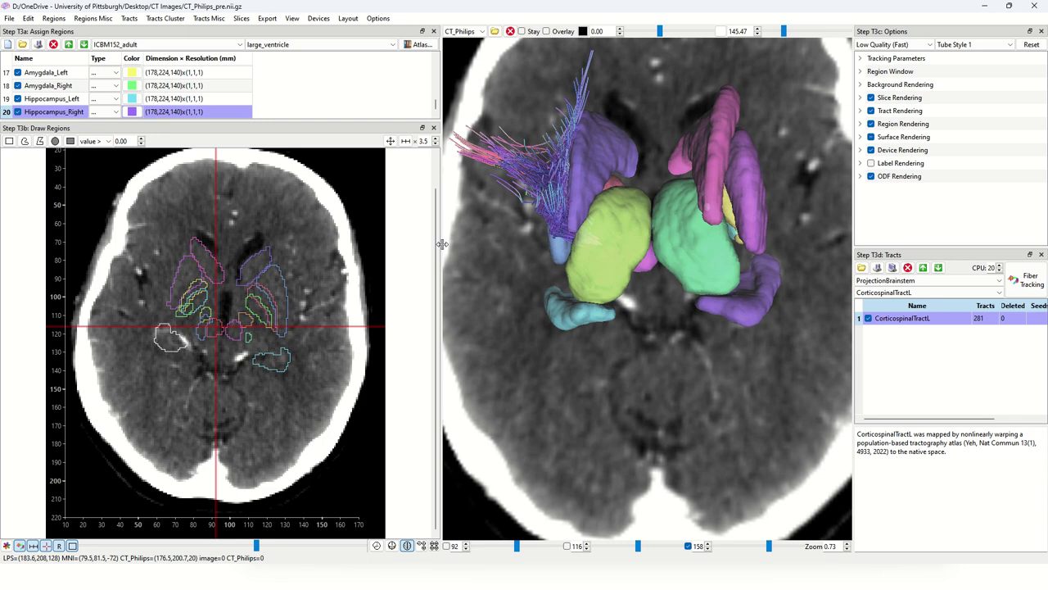
{"action": "left_click_drag", "start_coordinate": [442, 243], "coordinate": [325, 248]}
{"action": "left_click_drag", "start_coordinate": [577, 250], "coordinate": [634, 296]}
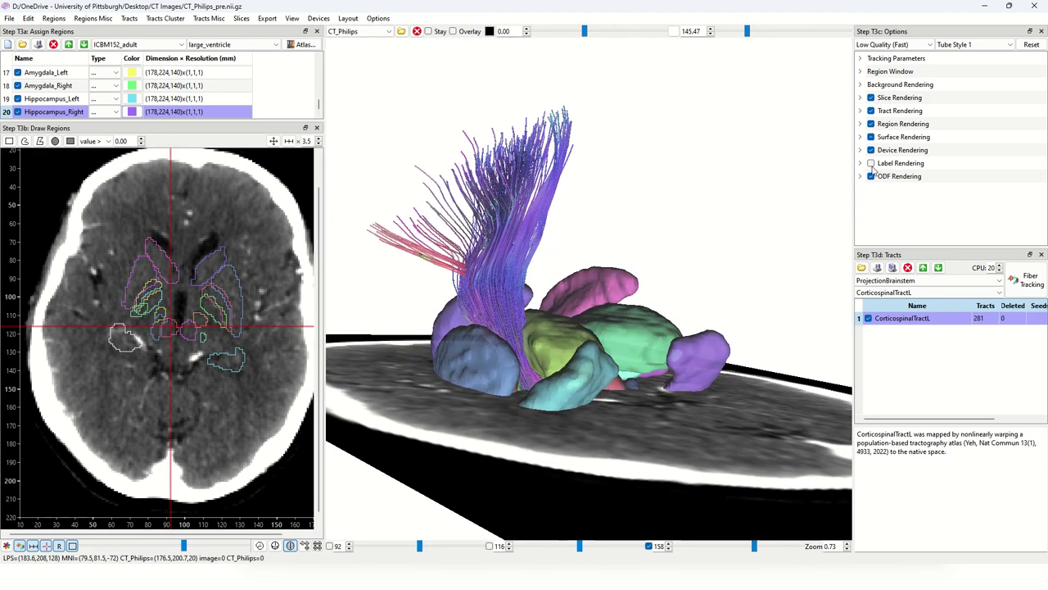
{"action": "left_click_drag", "start_coordinate": [720, 220], "coordinate": [671, 288]}
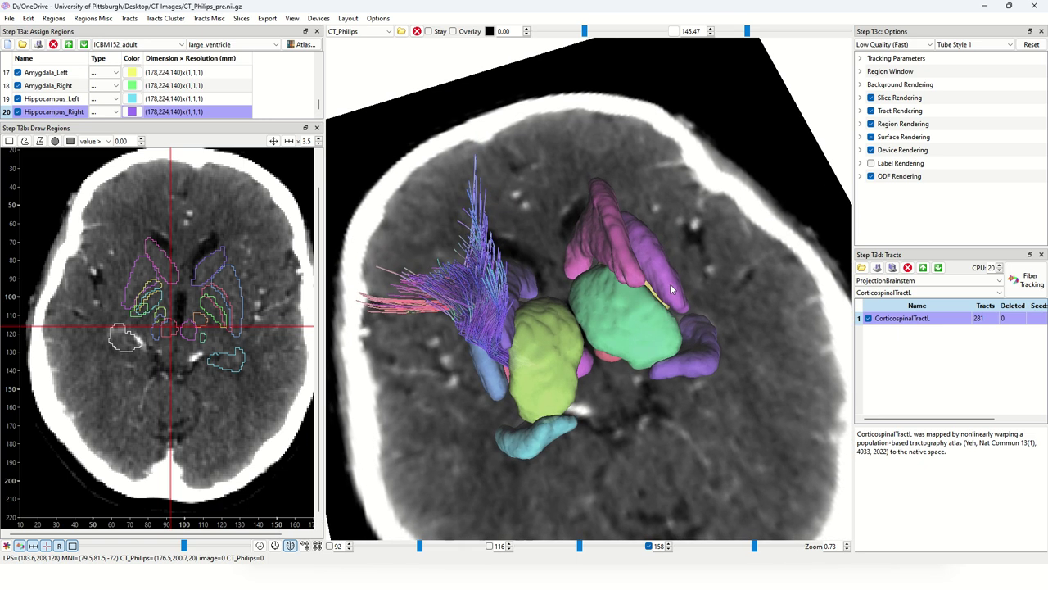